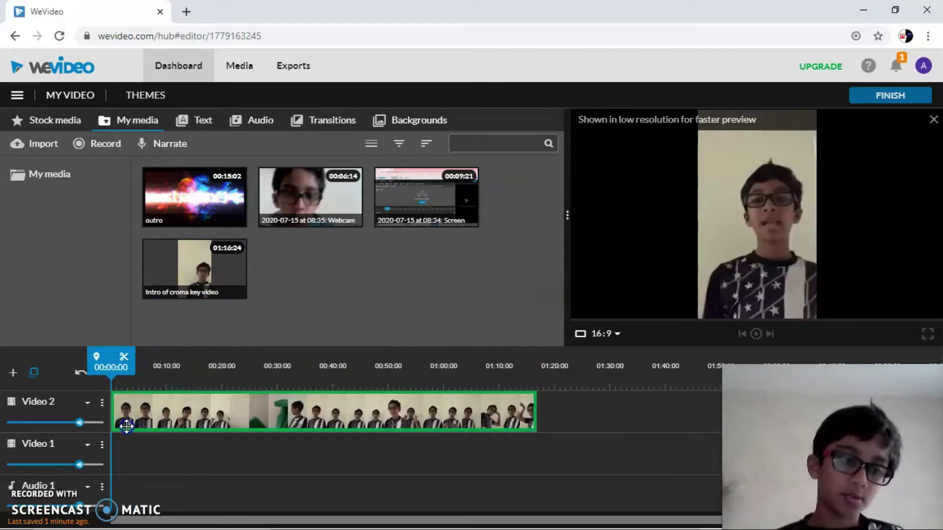
# Step: Place the intro clip at the start of Video 2 and add the Light Streaks background beneath it on Video 1
pyautogui.moveTo(144, 386); pyautogui.dragTo(116, 427)
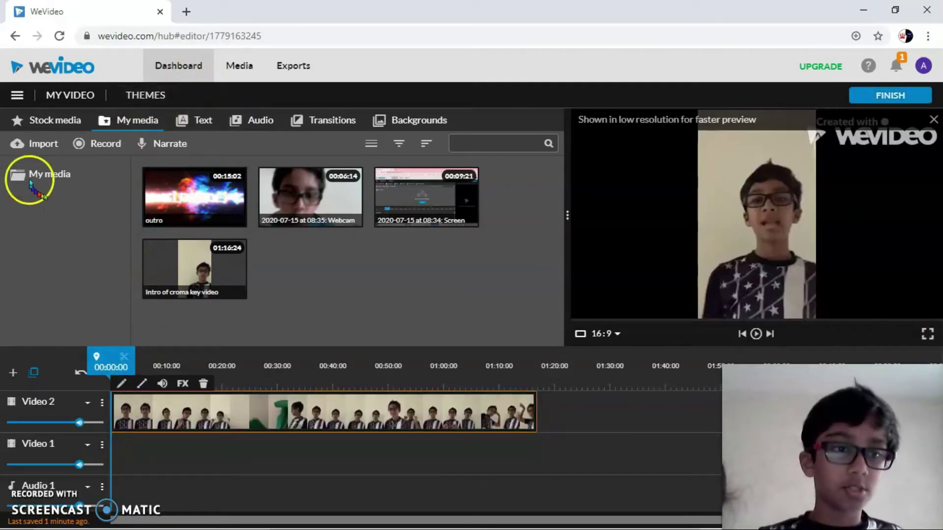
pyautogui.click(412, 127)
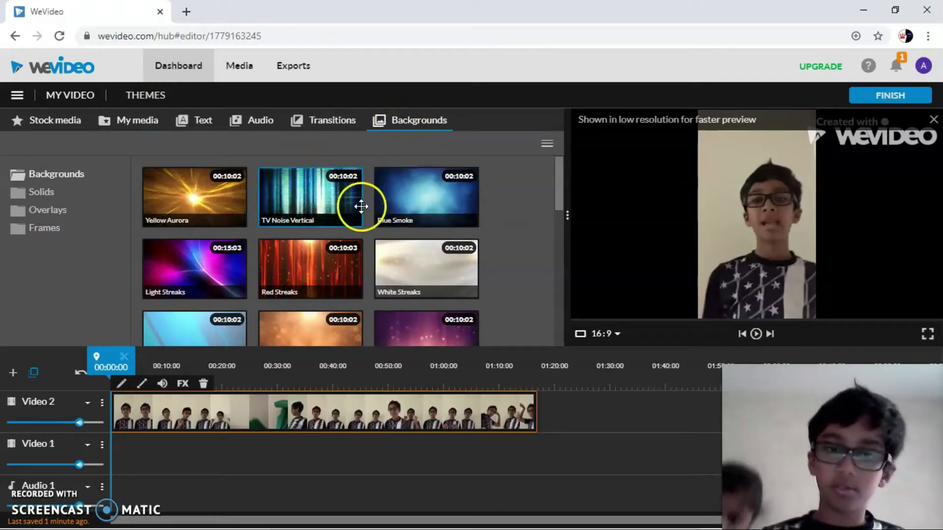
pyautogui.click(436, 200)
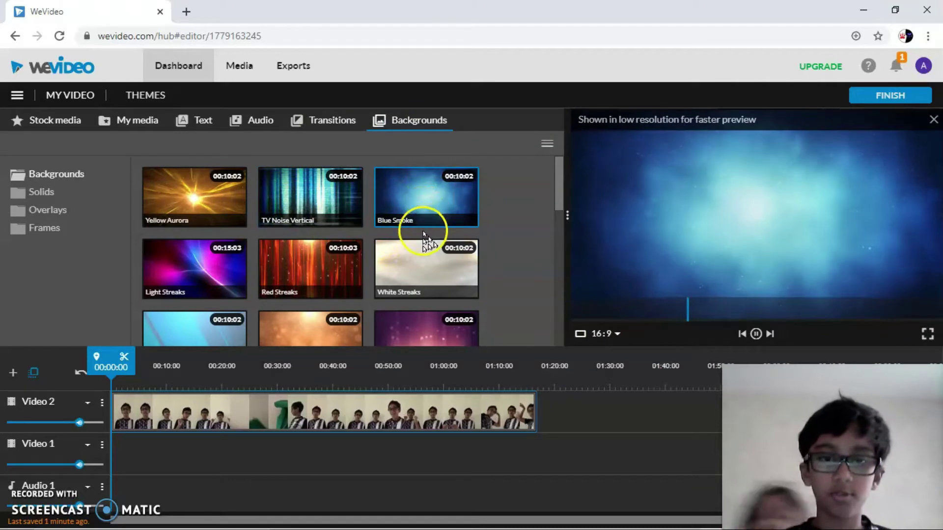
pyautogui.click(227, 253)
pyautogui.moveTo(227, 253)
pyautogui.mouseDown()
pyautogui.moveTo(185, 400)
pyautogui.moveTo(126, 480)
pyautogui.moveTo(132, 461)
pyautogui.moveTo(137, 468)
pyautogui.mouseUp()
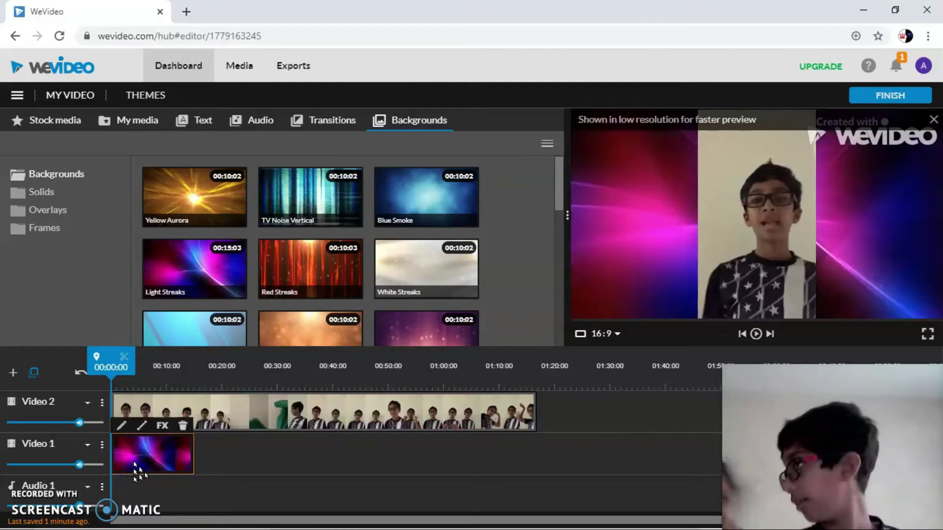
# Step: Play the opening seconds of the composite and check the frames around the end of the Light Streaks background
pyautogui.click(137, 404)
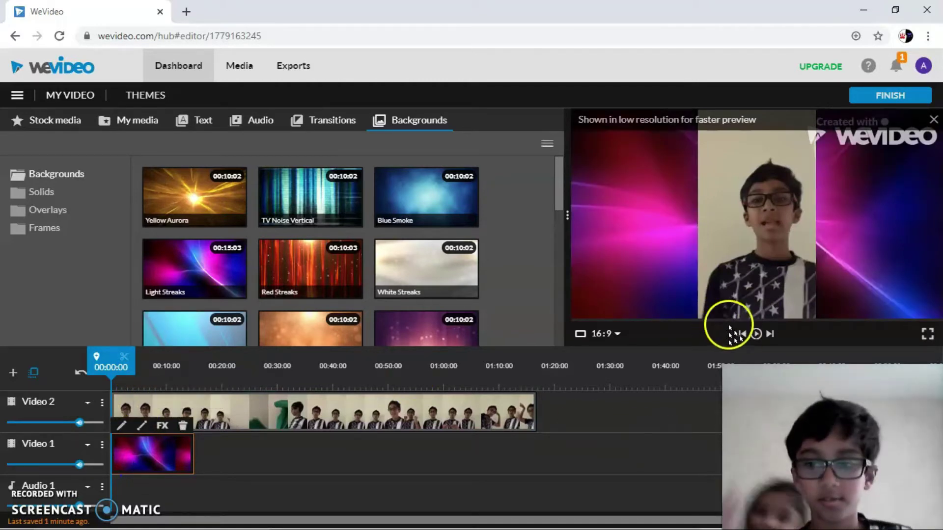
pyautogui.click(756, 334)
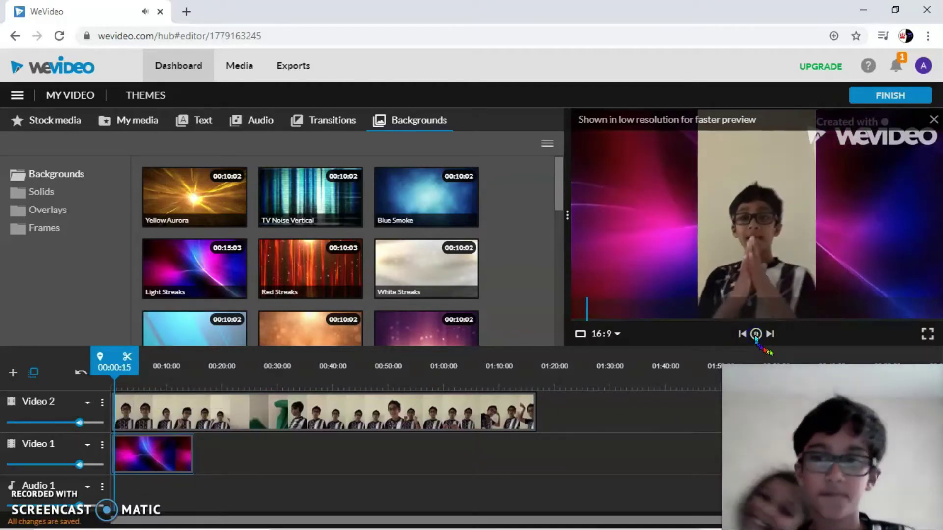
pyautogui.click(756, 334)
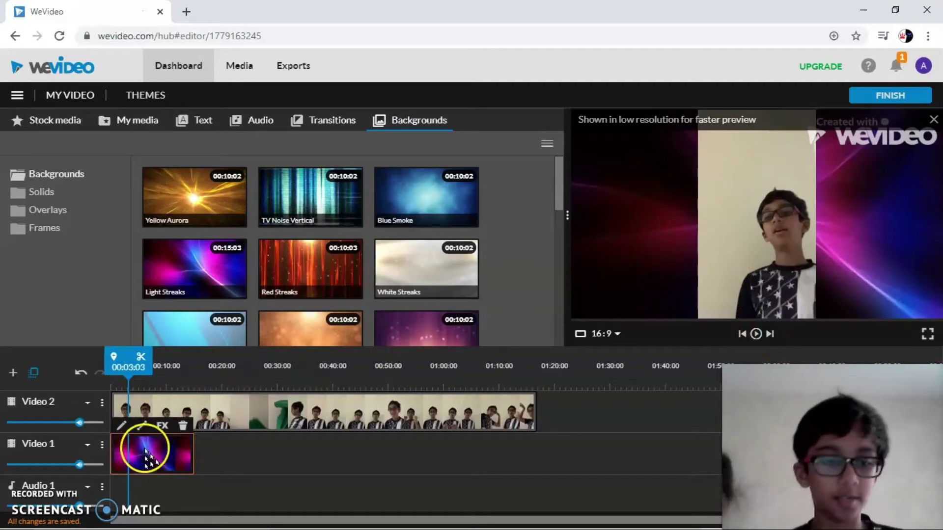
pyautogui.click(195, 407)
pyautogui.click(198, 367)
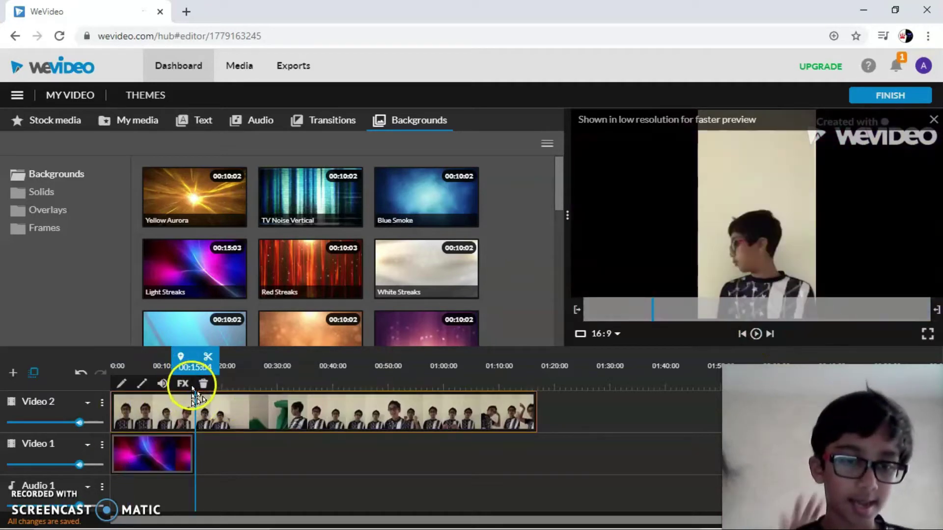
pyautogui.moveTo(195, 364); pyautogui.dragTo(174, 366)
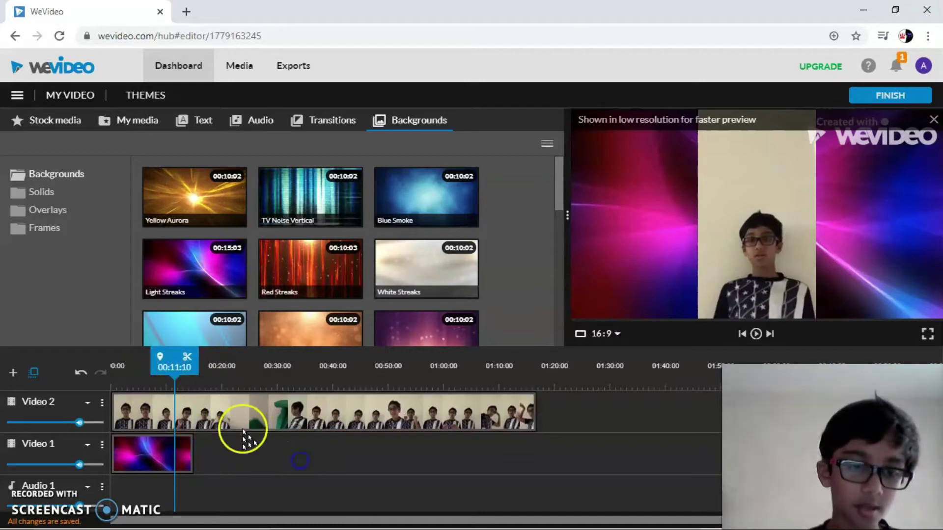
# Step: Key out the green screen colour 255b43 from the intro clip, sampled at 00:18:23, and save the changes
pyautogui.click(216, 407)
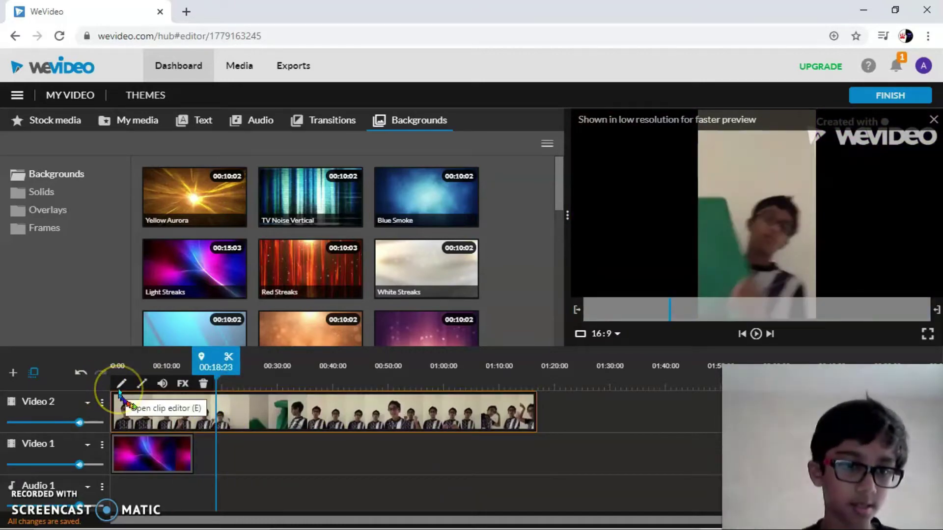
pyautogui.click(119, 389)
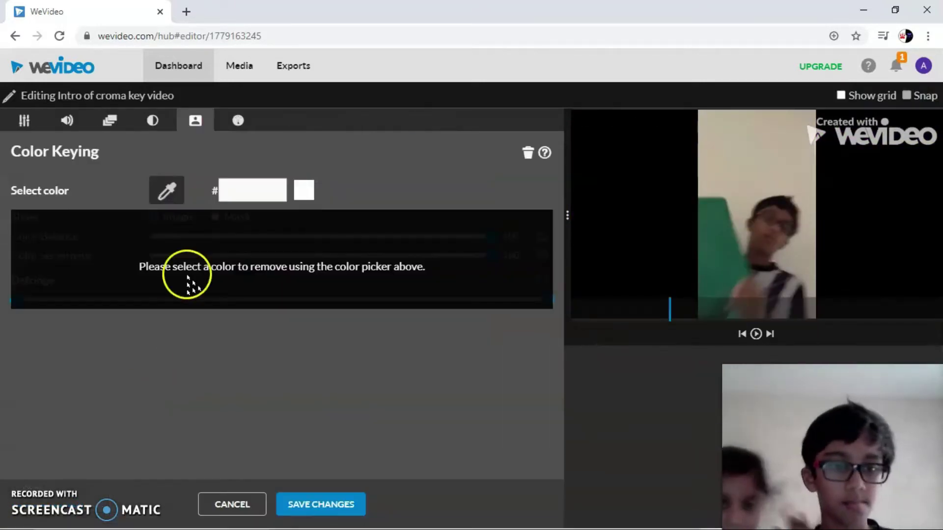
pyautogui.click(22, 119)
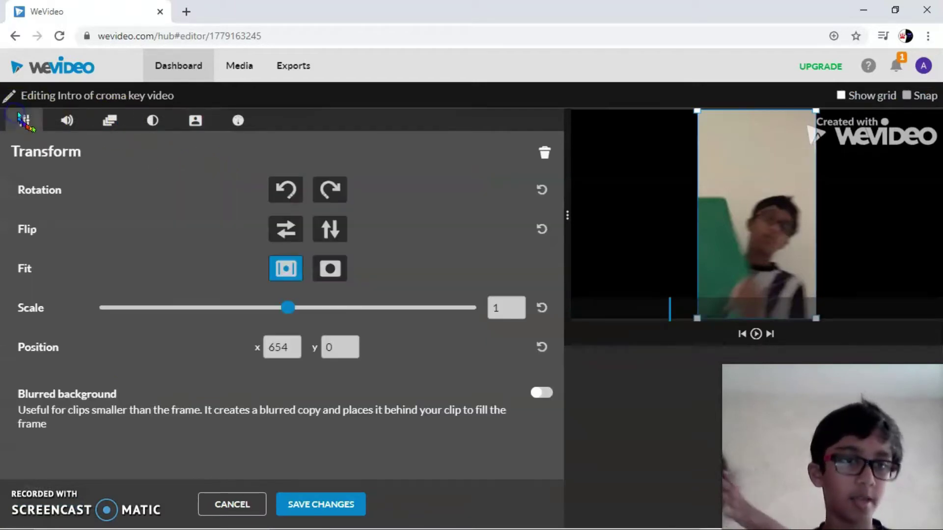
pyautogui.click(202, 123)
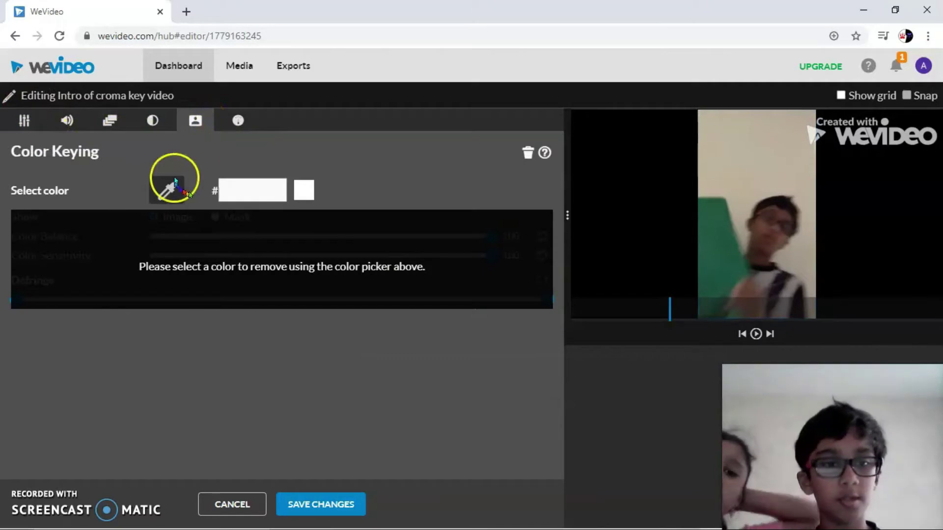
pyautogui.click(721, 221)
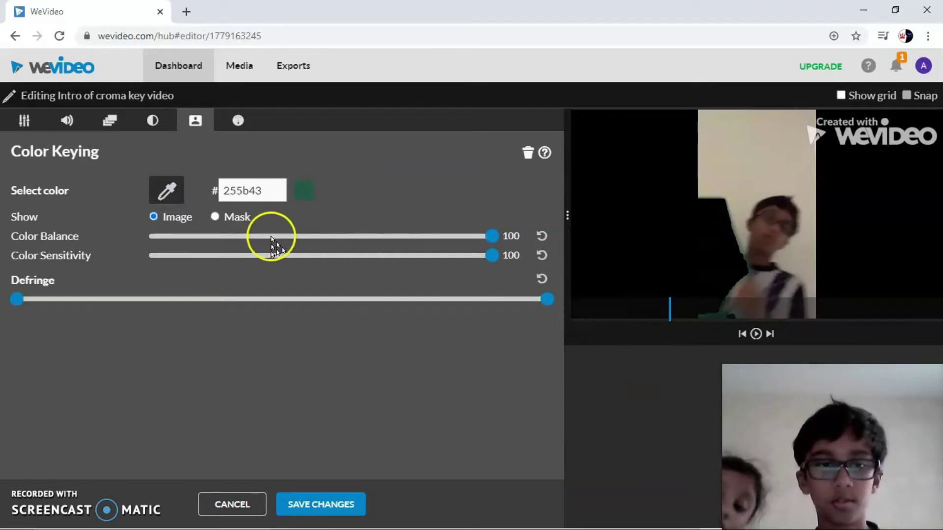
pyautogui.click(316, 501)
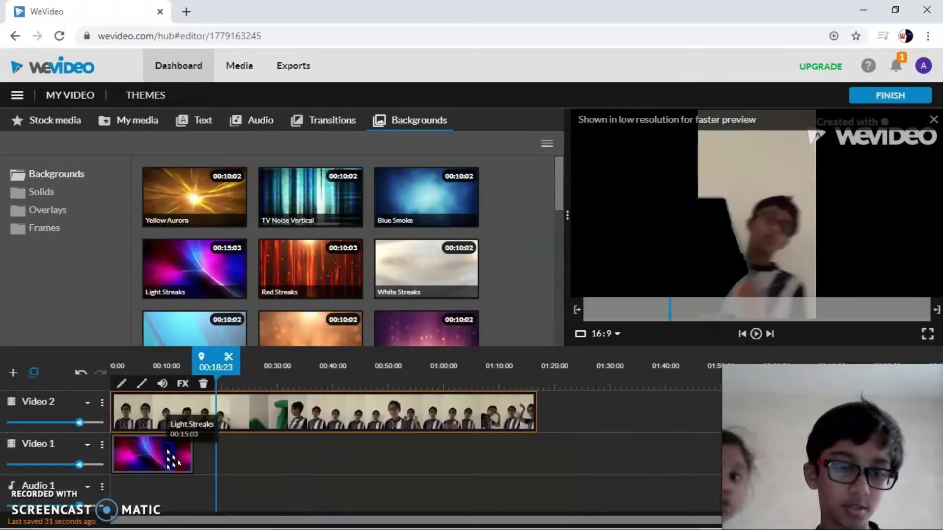
# Step: Extend the Light Streaks background on Video 1 to the end of the intro clip above it
pyautogui.moveTo(196, 462)
pyautogui.mouseDown()
pyautogui.moveTo(185, 452)
pyautogui.moveTo(379, 452)
pyautogui.moveTo(537, 431)
pyautogui.moveTo(858, 452)
pyautogui.mouseUp()
pyautogui.moveTo(755, 217)
pyautogui.mouseDown()
pyautogui.moveTo(579, 442)
pyautogui.moveTo(532, 407)
pyautogui.mouseUp()
# Step: Play the composite from the start and examine the keyed green screen section around 20 to 26 seconds
pyautogui.moveTo(537, 354); pyautogui.dragTo(7, 339)
pyautogui.click(758, 336)
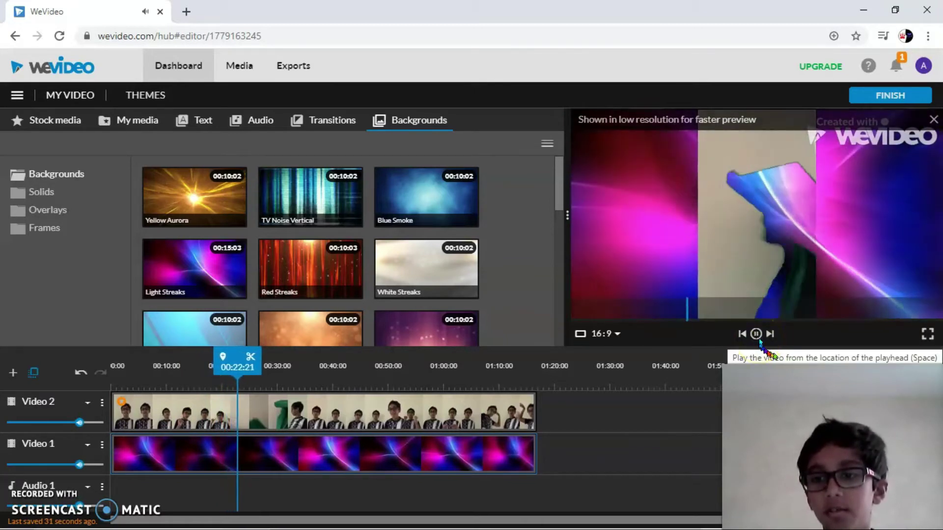
pyautogui.click(241, 392)
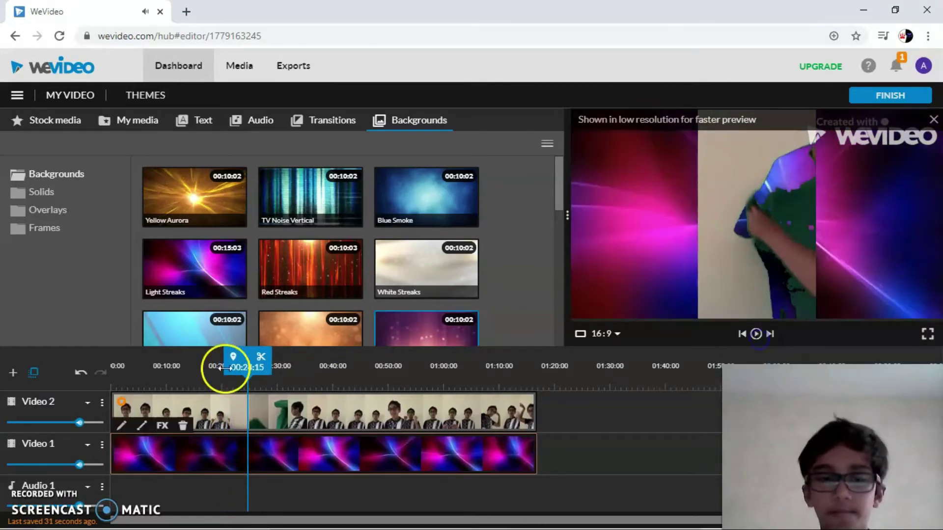
pyautogui.moveTo(248, 367); pyautogui.dragTo(233, 368)
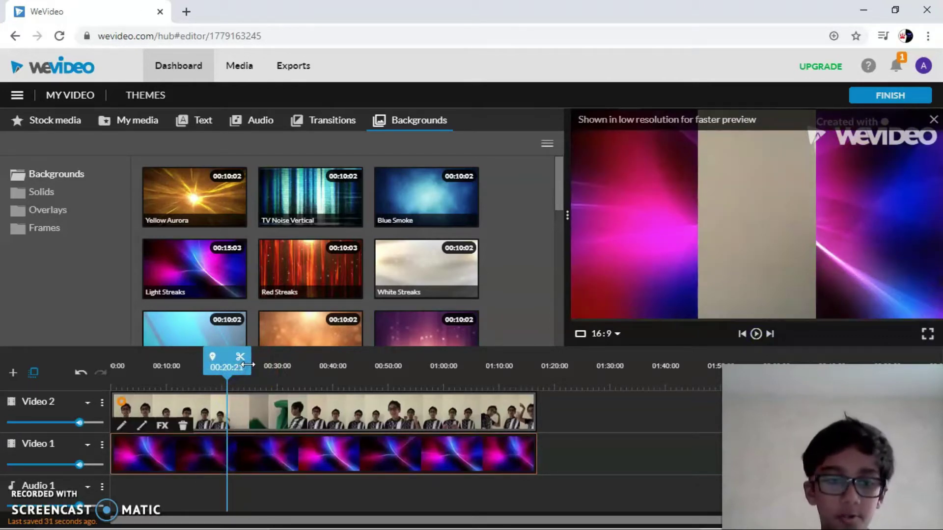
pyautogui.click(243, 387)
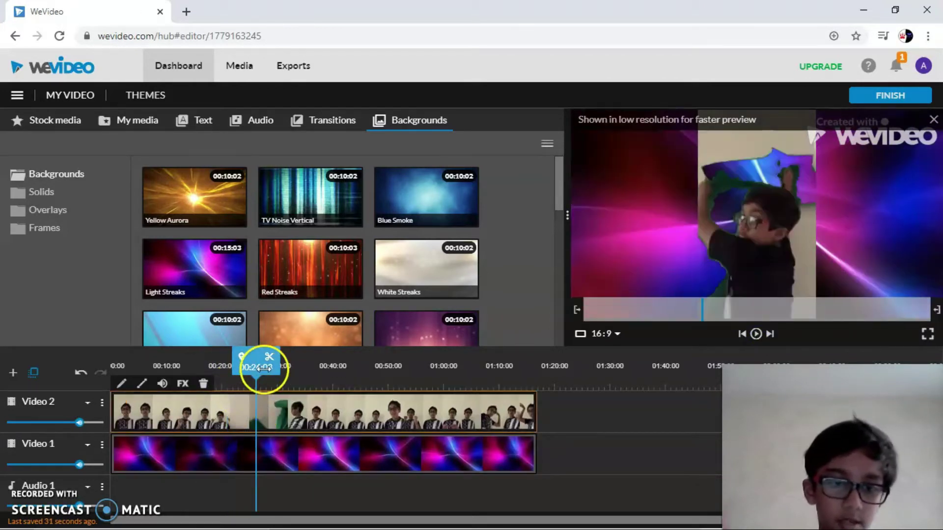
# Step: Split the intro clip on Video 2 at 00:17:13, before the green screen section
pyautogui.moveTo(260, 362); pyautogui.dragTo(116, 368)
pyautogui.moveTo(255, 366); pyautogui.dragTo(216, 355)
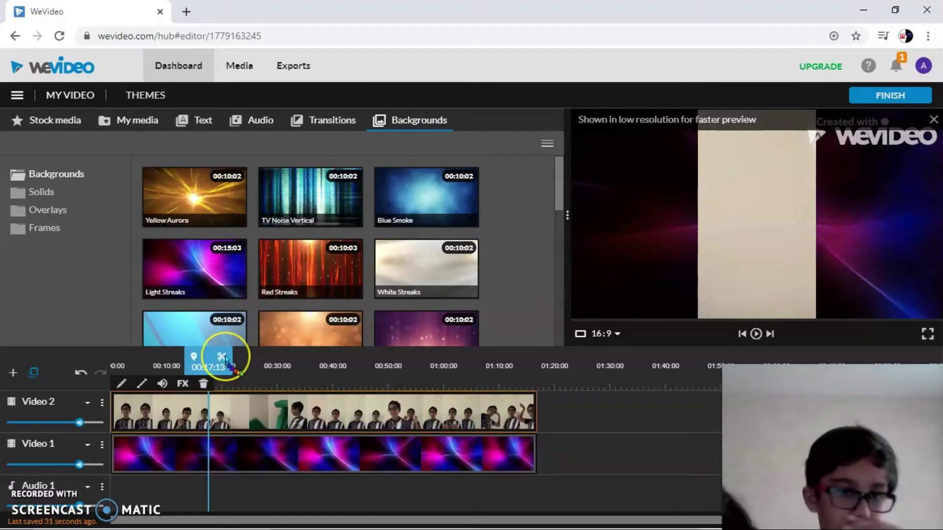
pyautogui.click(222, 357)
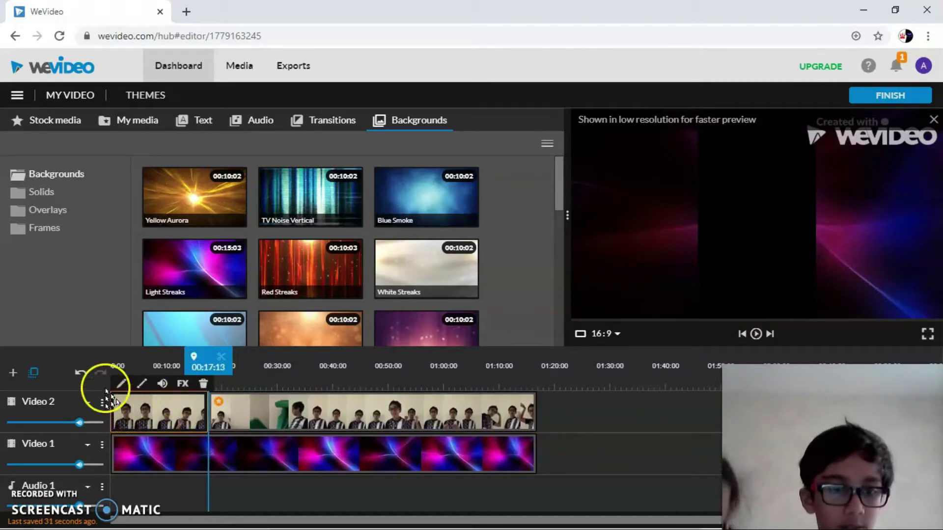
# Step: Change the first intro segment's key colour to the beige wall colour d6c8b4 and save the changes
pyautogui.click(122, 384)
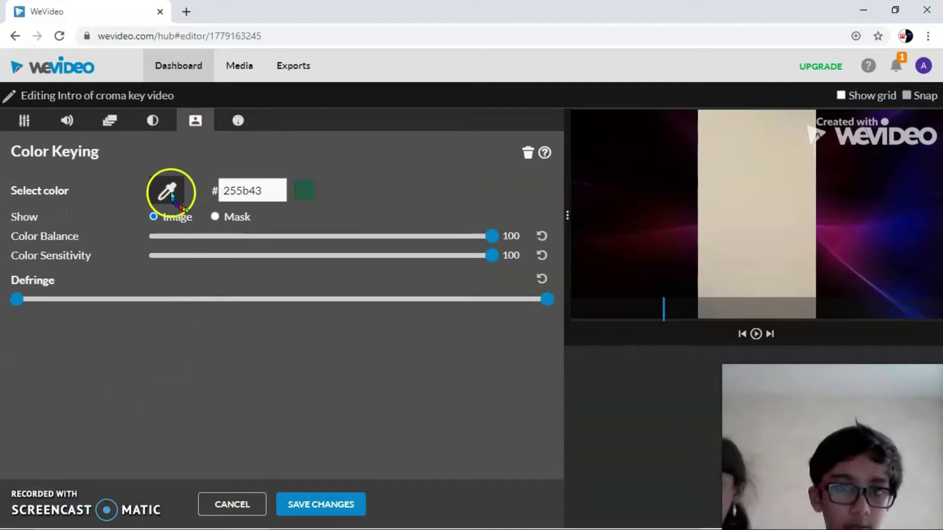
pyautogui.click(735, 209)
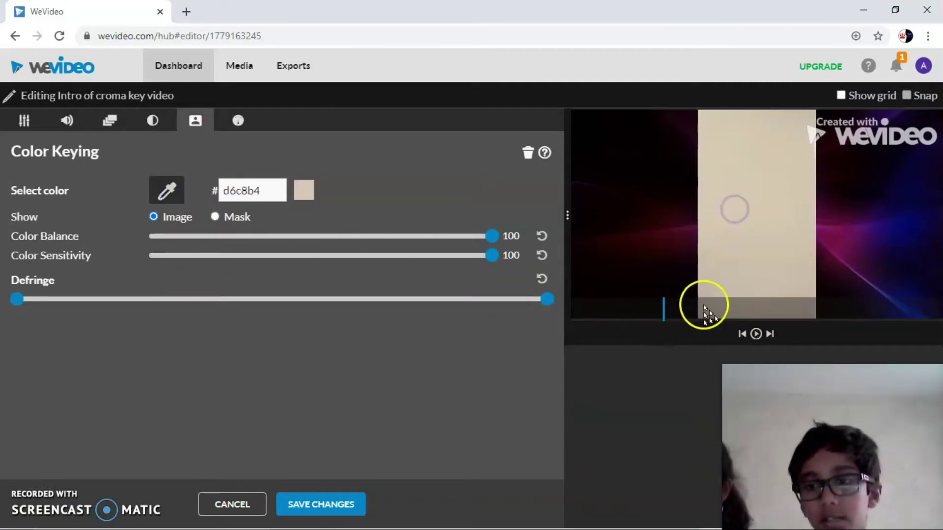
pyautogui.click(326, 504)
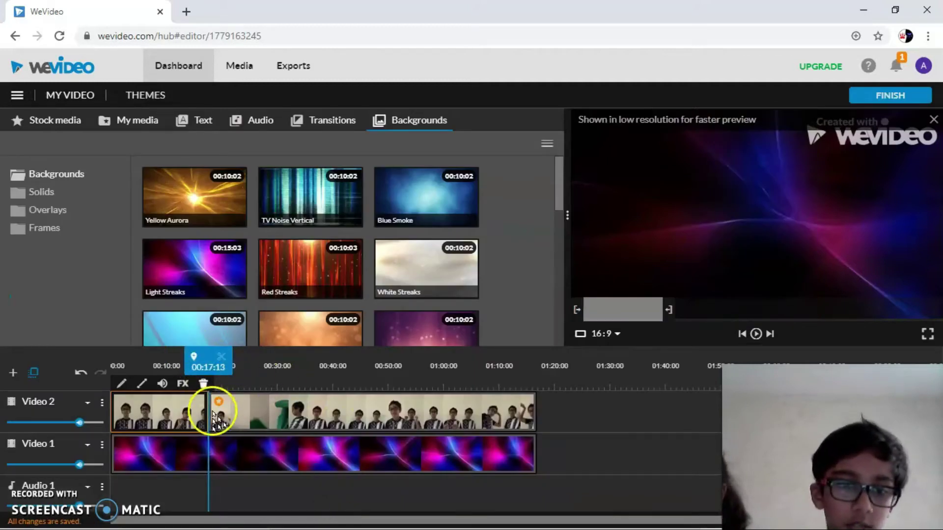
# Step: Split the Light Streaks background on Video 1 near the cut in Video 2 and return the playhead to the start
pyautogui.click(223, 395)
pyautogui.moveTo(227, 374); pyautogui.dragTo(94, 373)
pyautogui.click(218, 357)
pyautogui.click(600, 294)
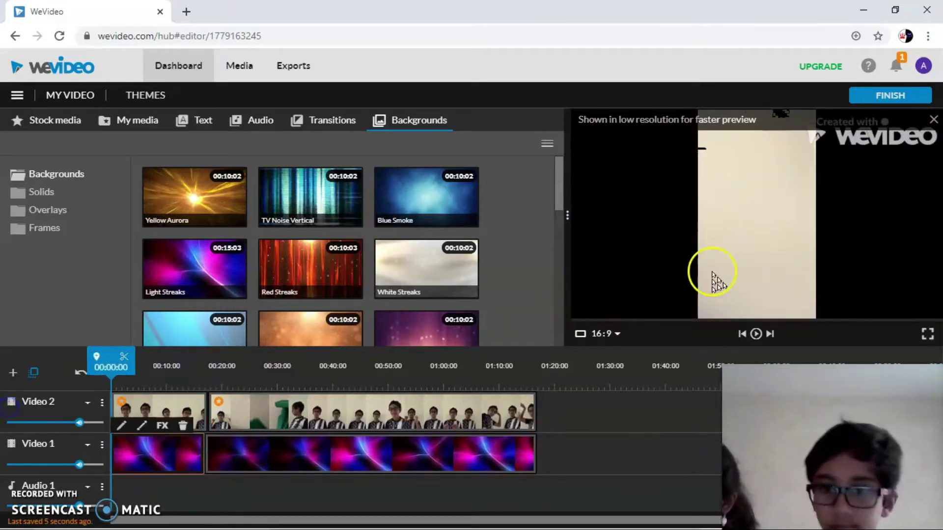
# Step: Play the composite from the start and check the keyed result up to 00:27:22
pyautogui.click(756, 334)
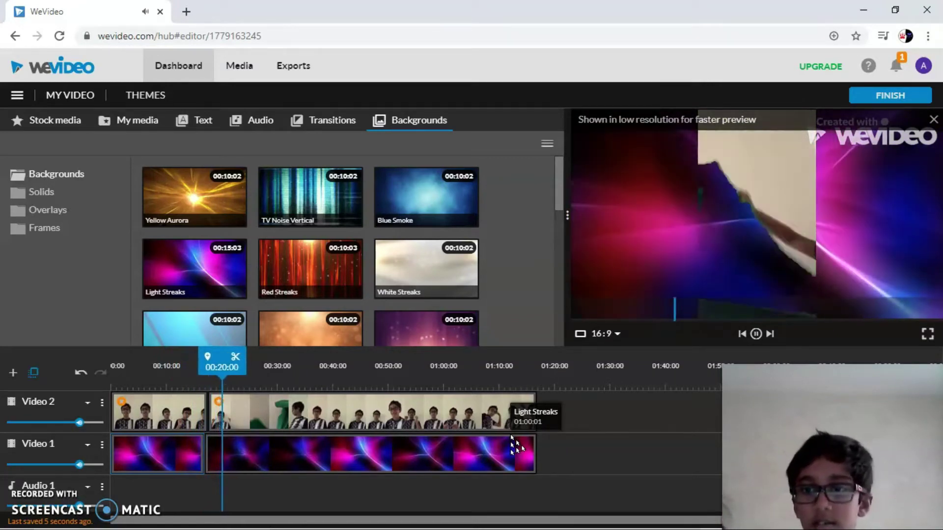
pyautogui.click(755, 334)
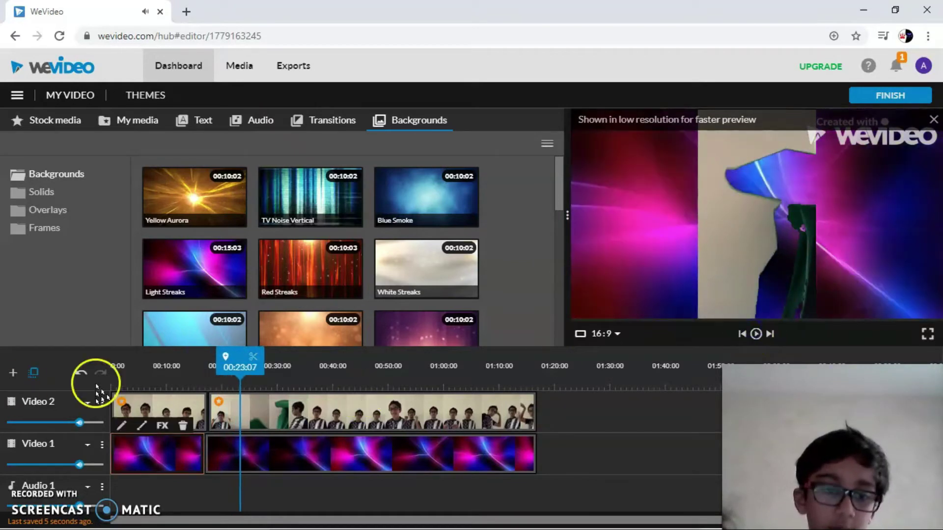
pyautogui.moveTo(239, 364)
pyautogui.mouseDown()
pyautogui.moveTo(305, 363)
pyautogui.moveTo(265, 360)
pyautogui.mouseUp()
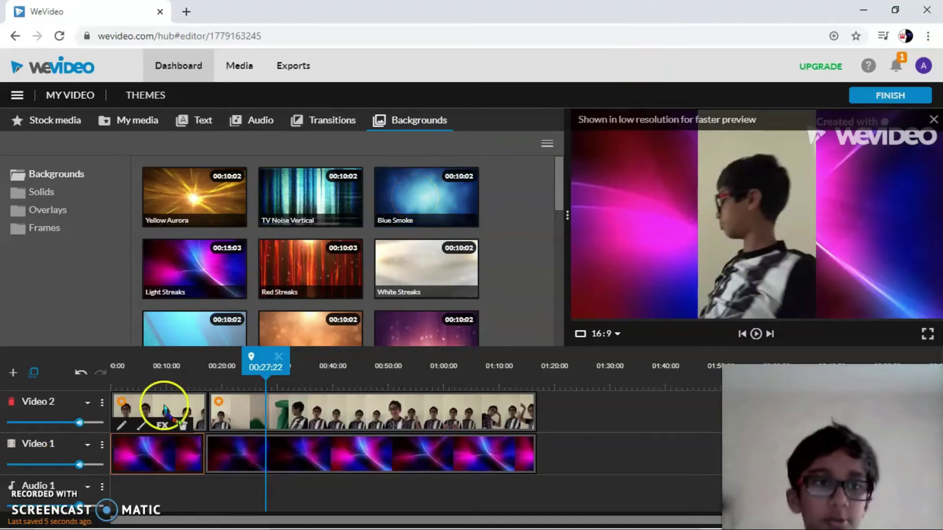
# Step: Open the video's export settings, and close the browser without exporting
pyautogui.click(905, 95)
pyautogui.doubleClick(387, 298)
pyautogui.click(572, 355)
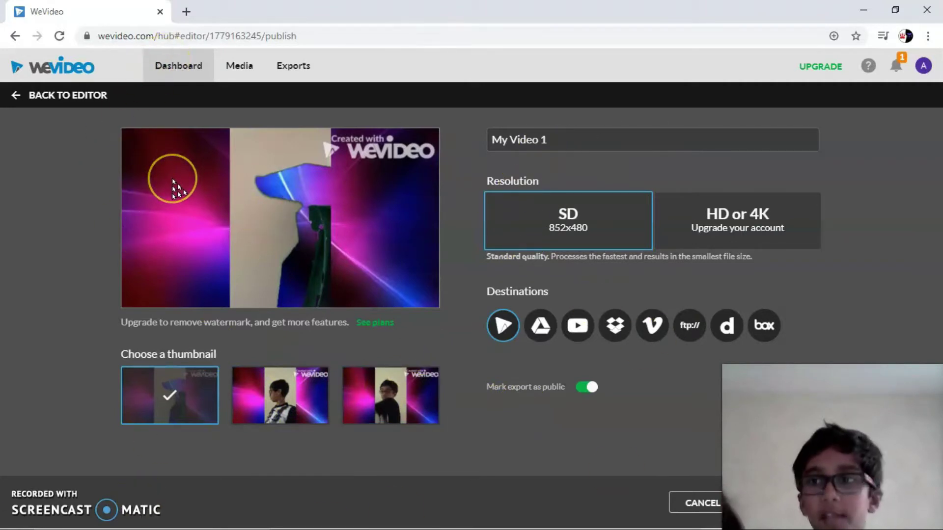
pyautogui.click(927, 9)
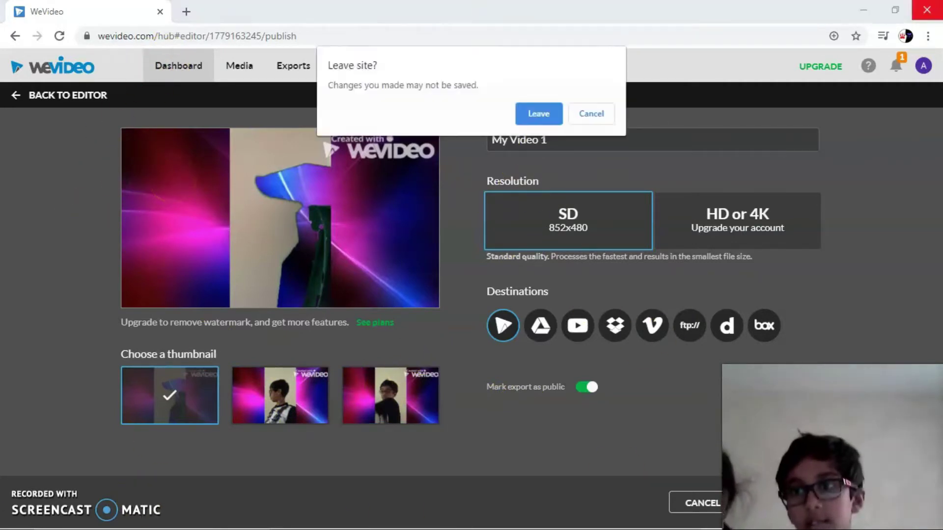
pyautogui.click(540, 113)
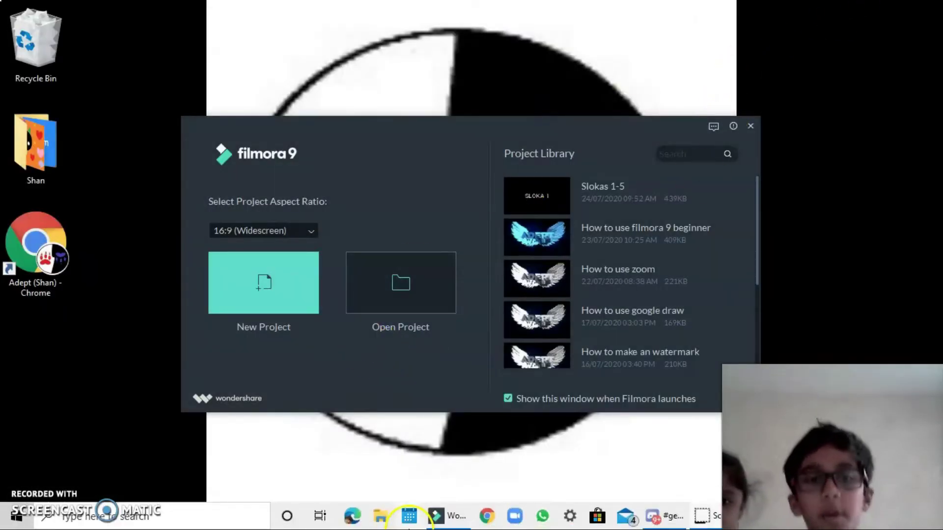
# Step: Create a new 16:9 (Widescreen) project in Filmora 9 and dismiss the product activation dialog
pyautogui.click(262, 234)
pyautogui.click(316, 220)
pyautogui.click(355, 178)
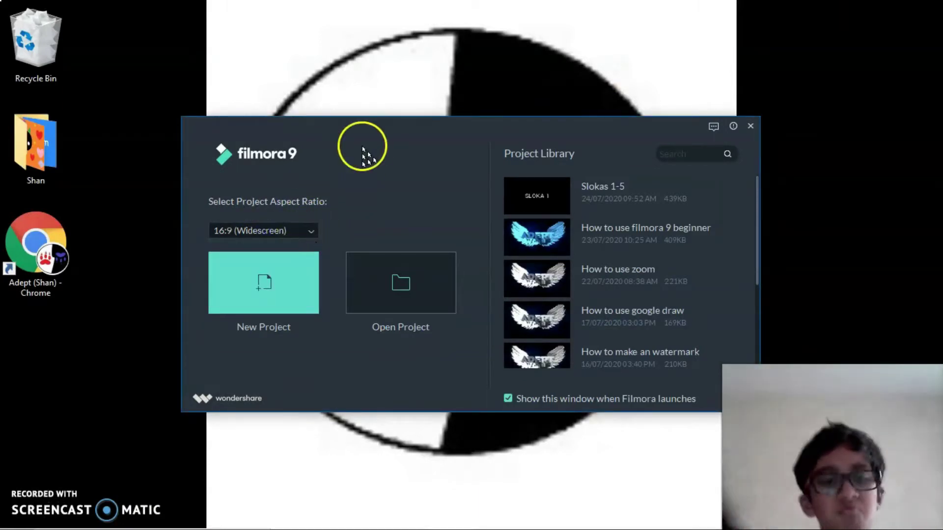
pyautogui.click(349, 245)
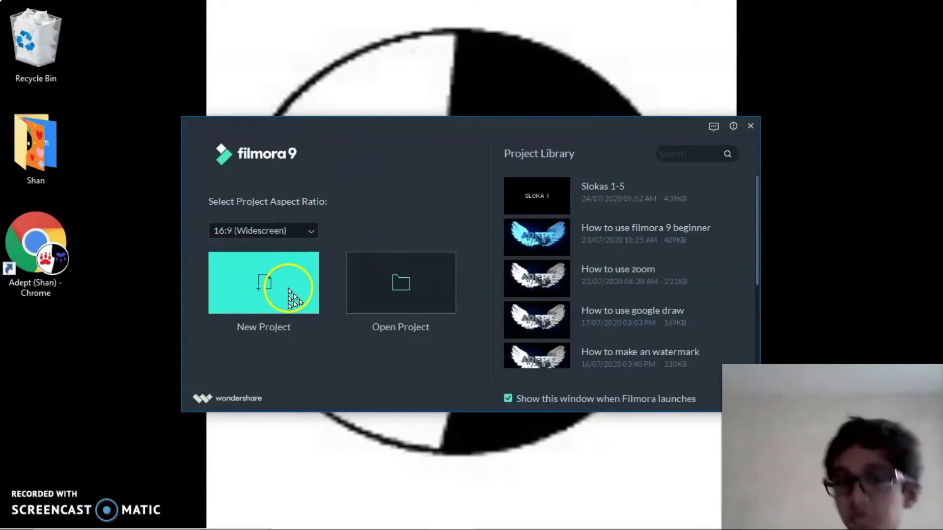
pyautogui.click(304, 285)
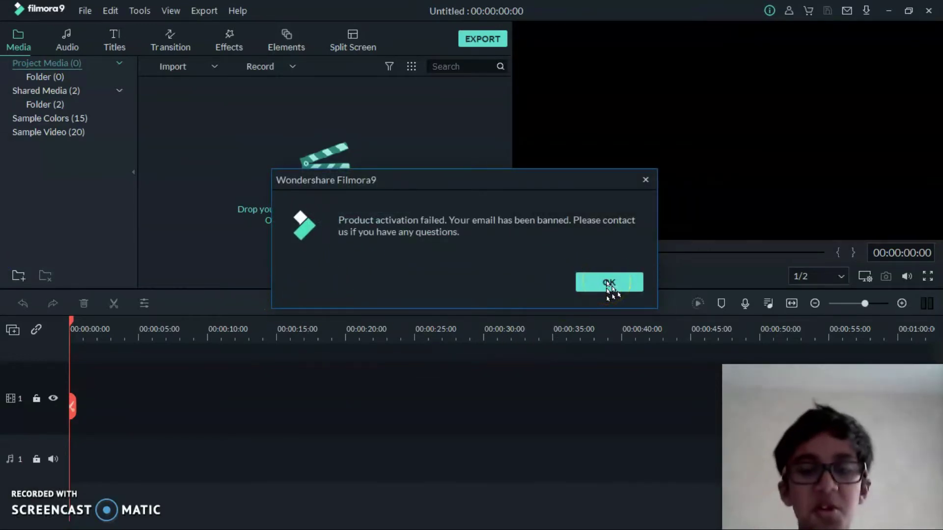
pyautogui.click(608, 283)
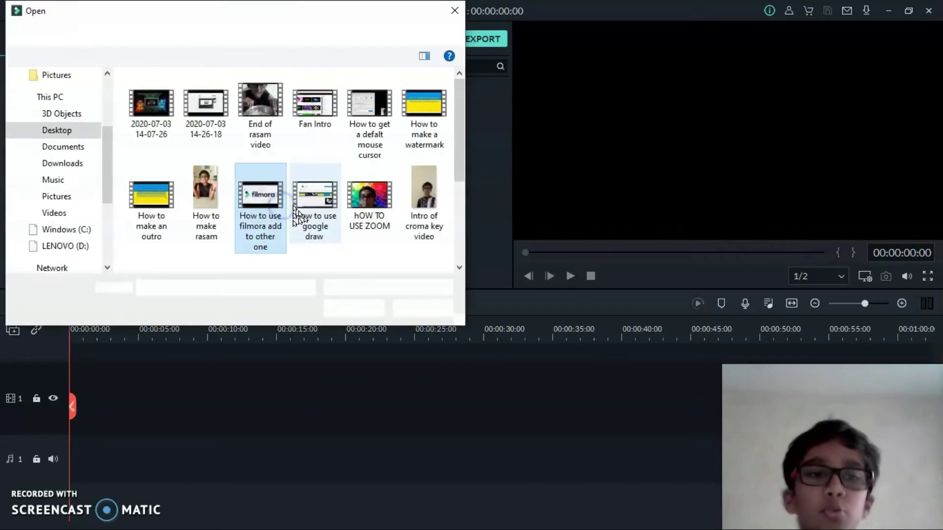
# Step: Import "Intro of croma key video", add it to the timeline, and match the project settings to the media at 480 x 848 24fps
pyautogui.click(412, 186)
pyautogui.doubleClick(412, 186)
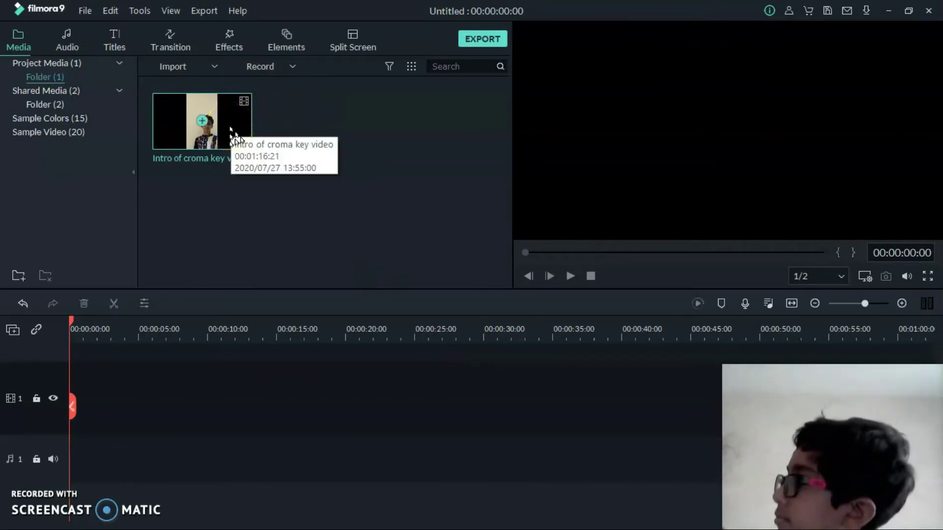
pyautogui.moveTo(231, 130)
pyautogui.mouseDown()
pyautogui.moveTo(170, 151)
pyautogui.moveTo(158, 121)
pyautogui.moveTo(195, 120)
pyautogui.mouseUp()
pyautogui.click(202, 122)
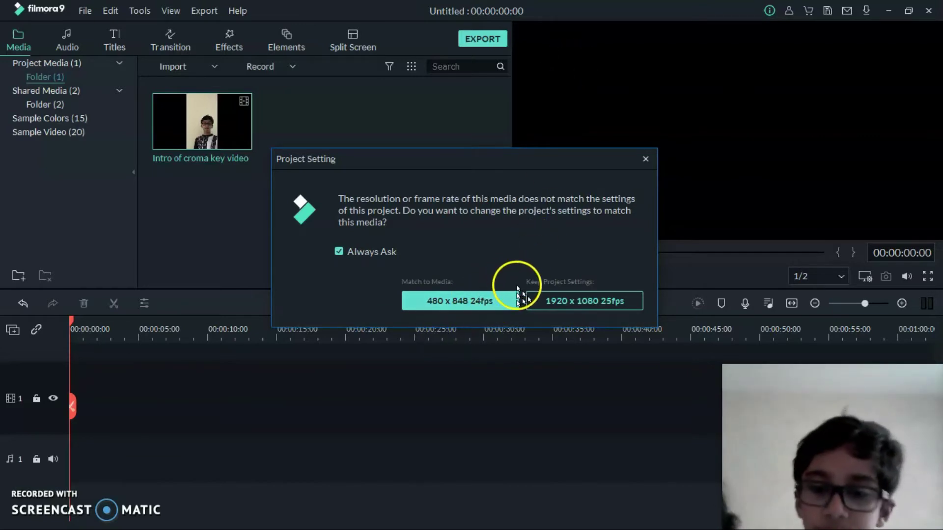
pyautogui.click(486, 301)
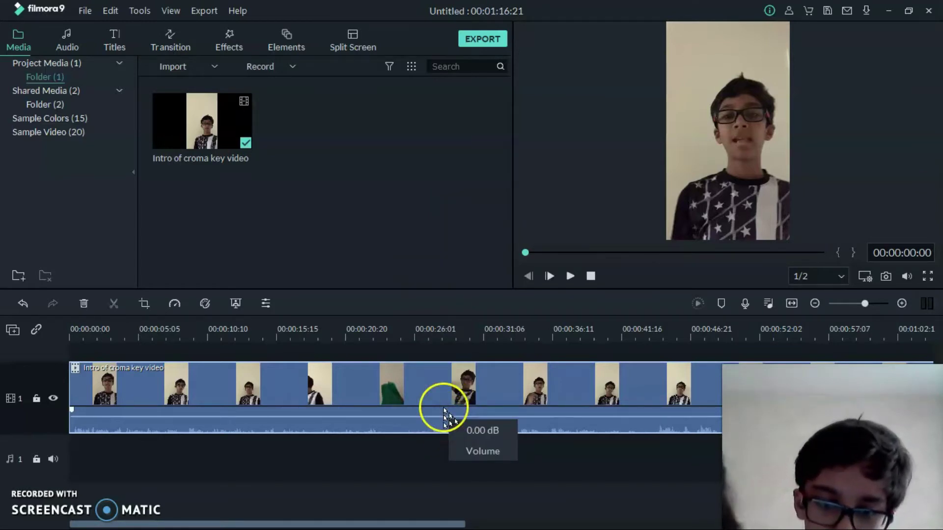
# Step: Raise the audio volume of the intro clip on the timeline
pyautogui.doubleClick(429, 417)
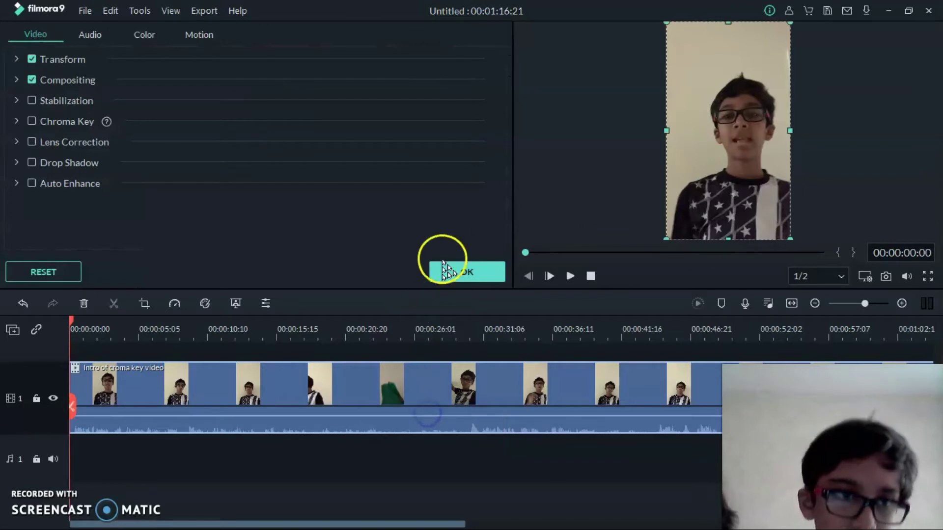
pyautogui.click(467, 273)
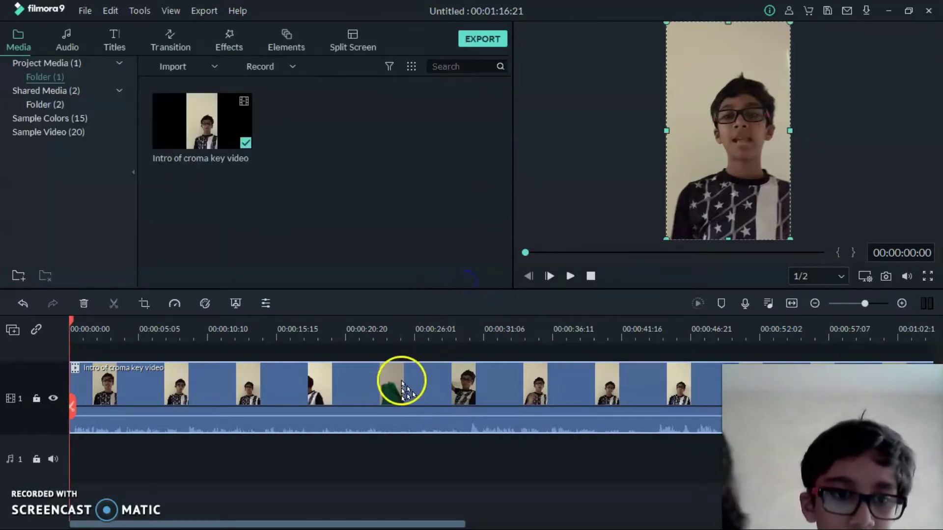
pyautogui.moveTo(391, 414); pyautogui.dragTo(391, 398)
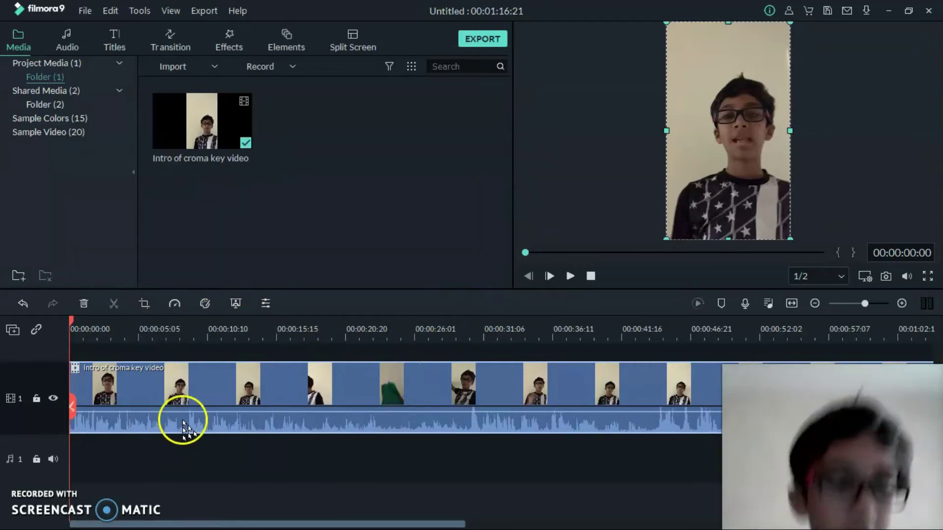
# Step: Apply the Chroma Key to the intro clip, sampling the beige wall behind the speaker as the key color
pyautogui.click(236, 304)
pyautogui.click(206, 156)
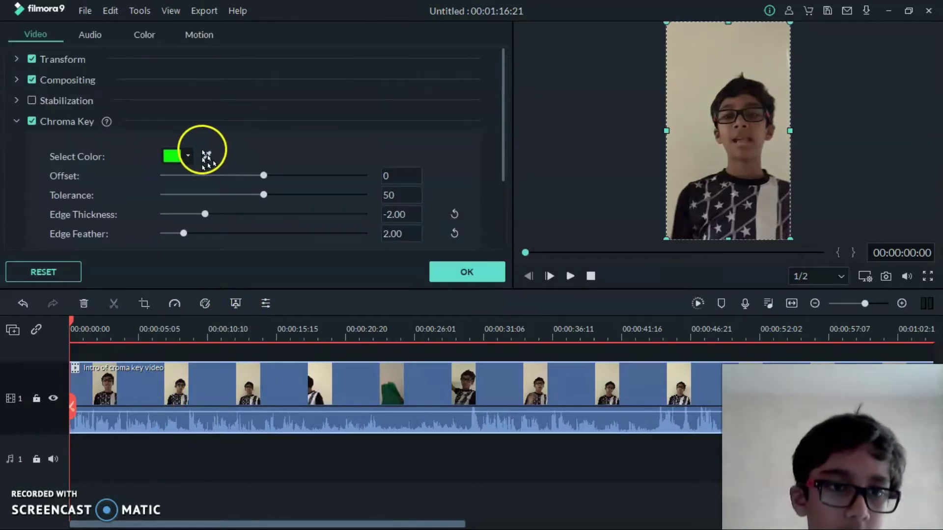
pyautogui.click(710, 66)
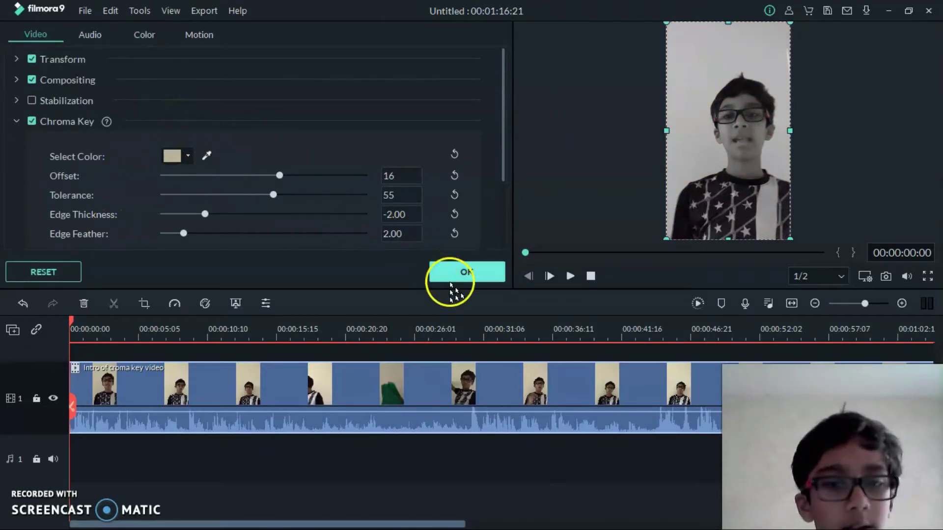
pyautogui.click(463, 273)
# Step: Move the intro clip from video track 1 up to video track 2
pyautogui.scroll(1, 187, 351)
pyautogui.scroll(-1, 143, 339)
pyautogui.scroll(1, 141, 348)
pyautogui.moveTo(110, 415); pyautogui.dragTo(103, 377)
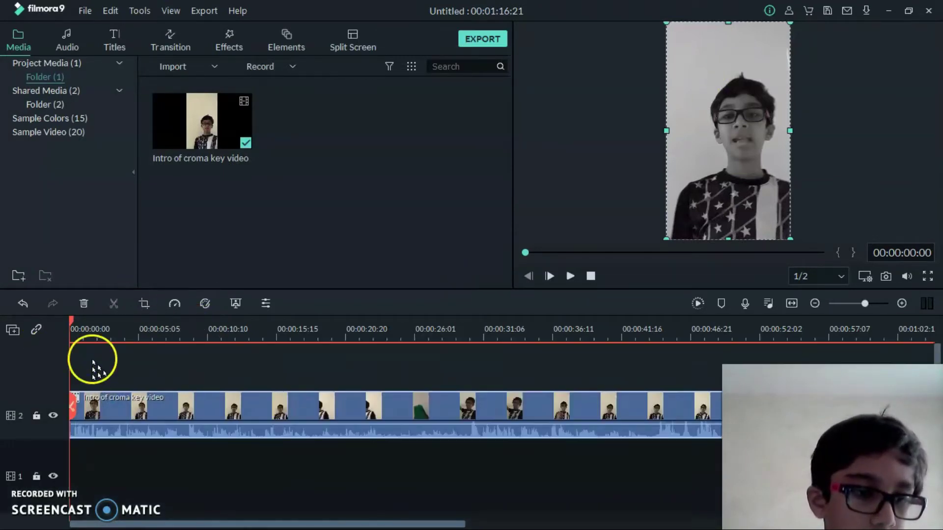
pyautogui.scroll(-1, 84, 377)
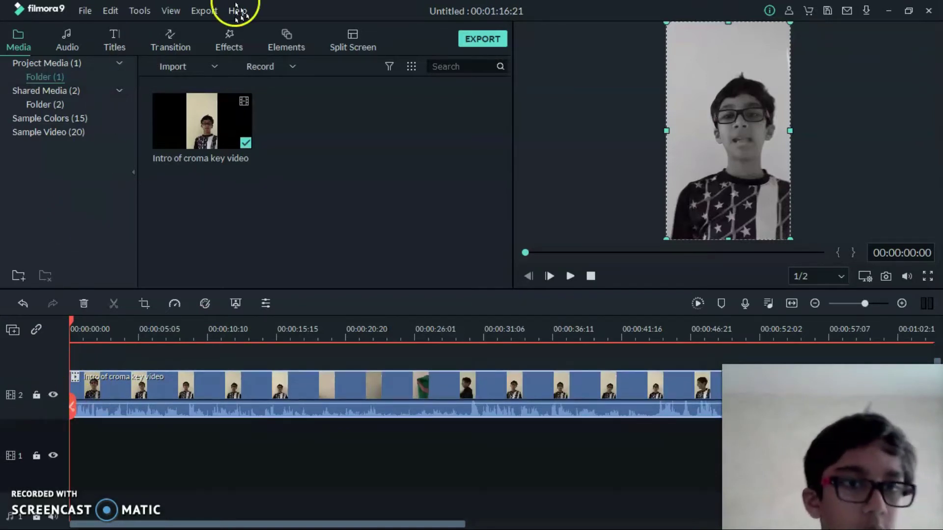
# Step: Look through the Elements library and the Sample Colors media for a background
pyautogui.click(275, 47)
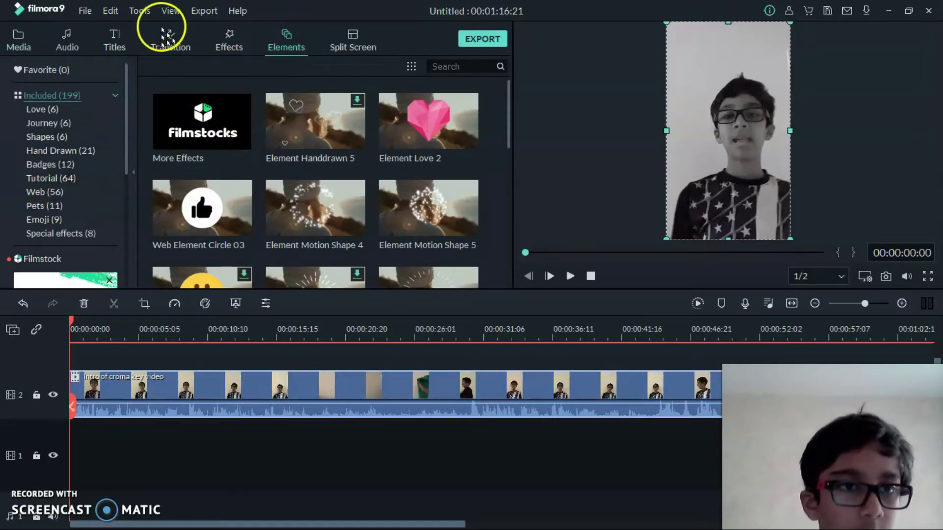
pyautogui.click(20, 42)
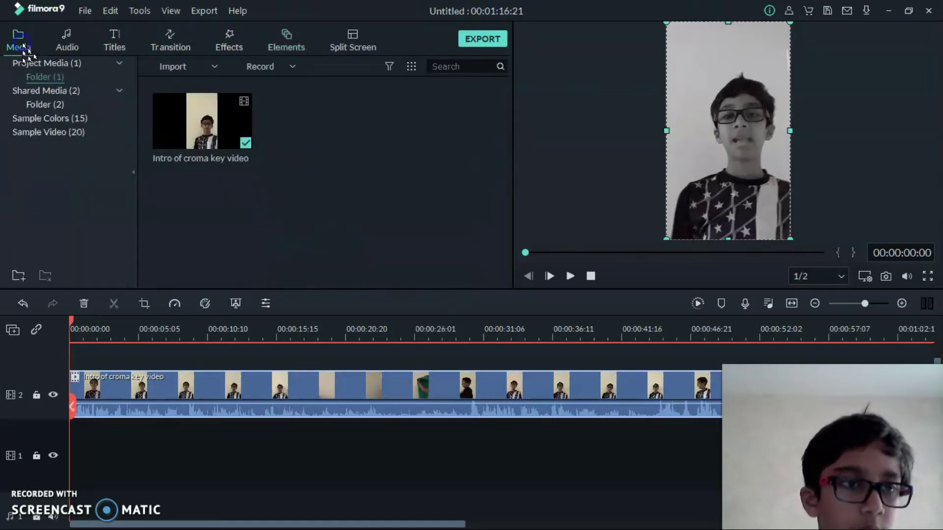
pyautogui.click(27, 117)
pyautogui.moveTo(219, 143); pyautogui.dragTo(189, 165)
pyautogui.scroll(-5, 275, 240)
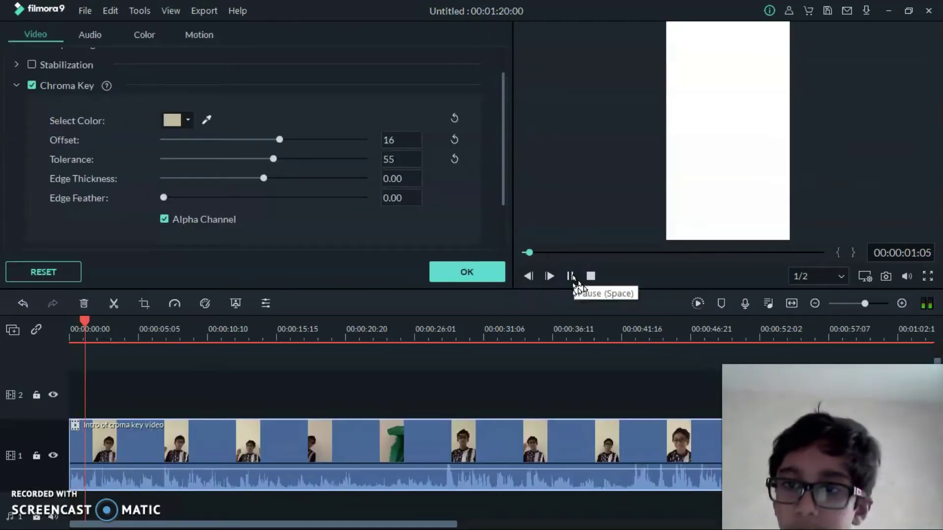
# Step: Pause at 00:00:01:12, resample the key color from the wall, and reset the tolerance to 50 and the offset to 0
pyautogui.click(570, 277)
pyautogui.scroll(-2, 190, 399)
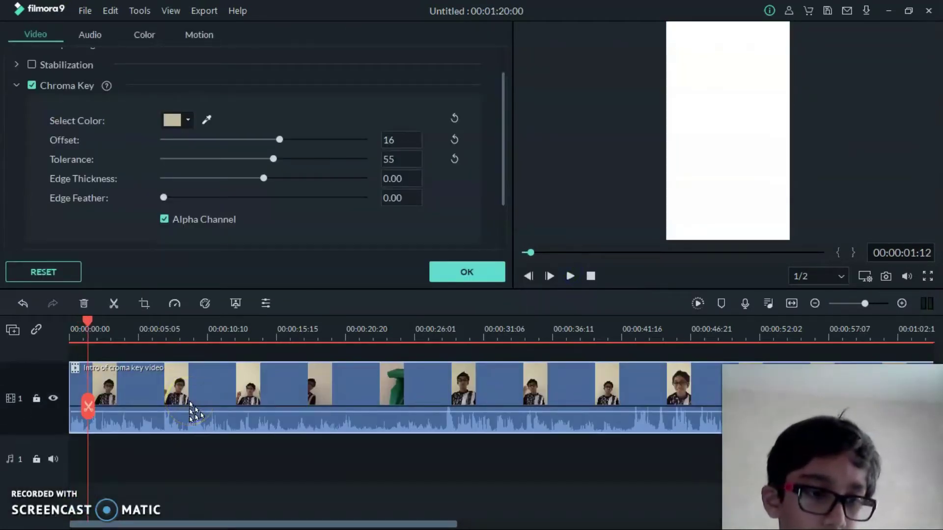
pyautogui.click(140, 399)
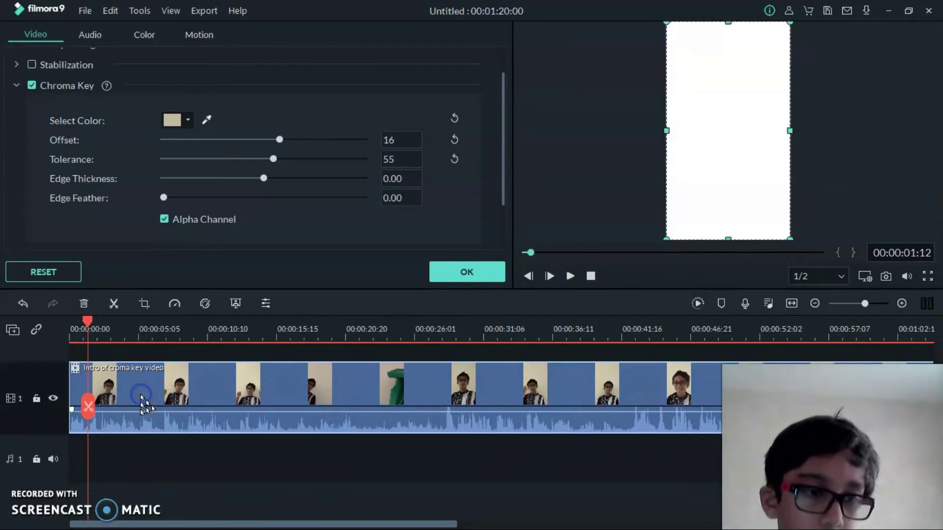
pyautogui.click(206, 120)
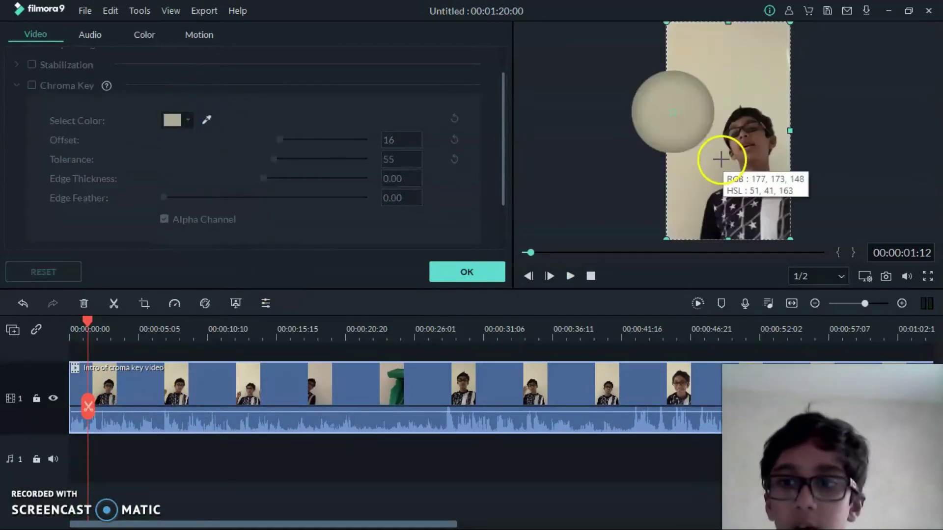
pyautogui.click(782, 128)
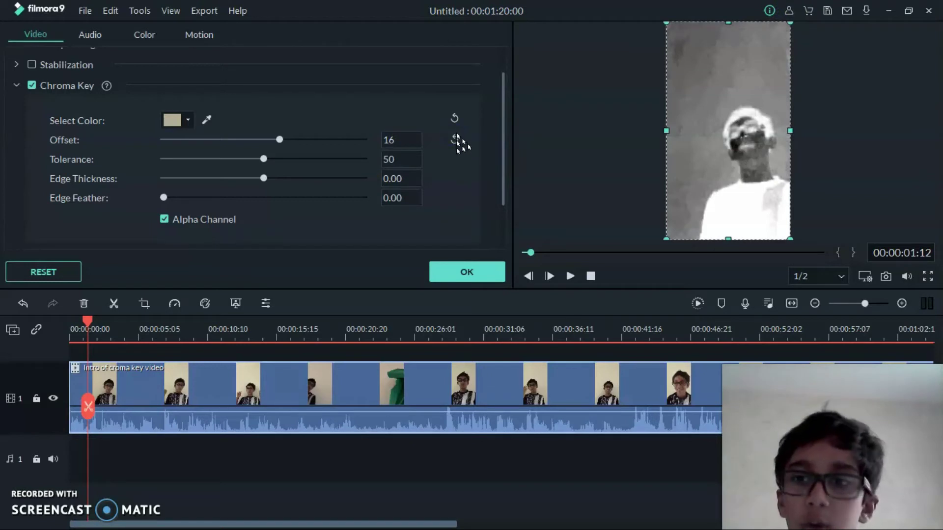
pyautogui.click(456, 137)
# Step: Shift the intro clip slightly down in the frame and turn off the Alpha Channel in its Chroma Key settings
pyautogui.moveTo(719, 139)
pyautogui.mouseDown()
pyautogui.moveTo(628, 230)
pyautogui.moveTo(749, 98)
pyautogui.moveTo(761, 99)
pyautogui.moveTo(734, 129)
pyautogui.mouseUp()
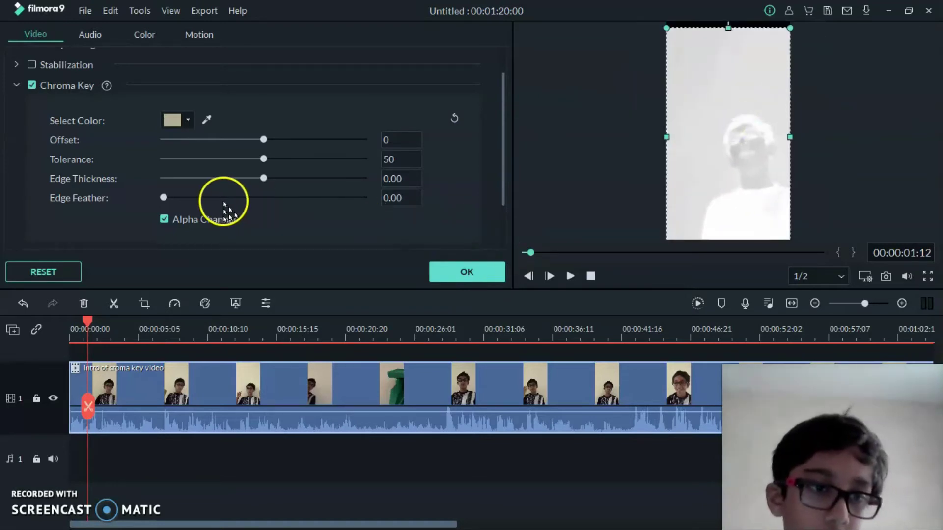
pyautogui.click(165, 219)
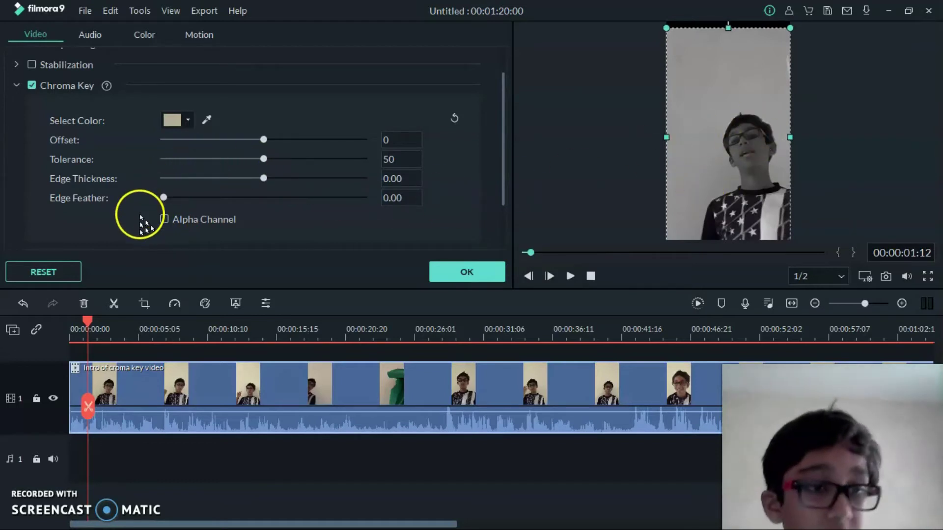
pyautogui.click(479, 269)
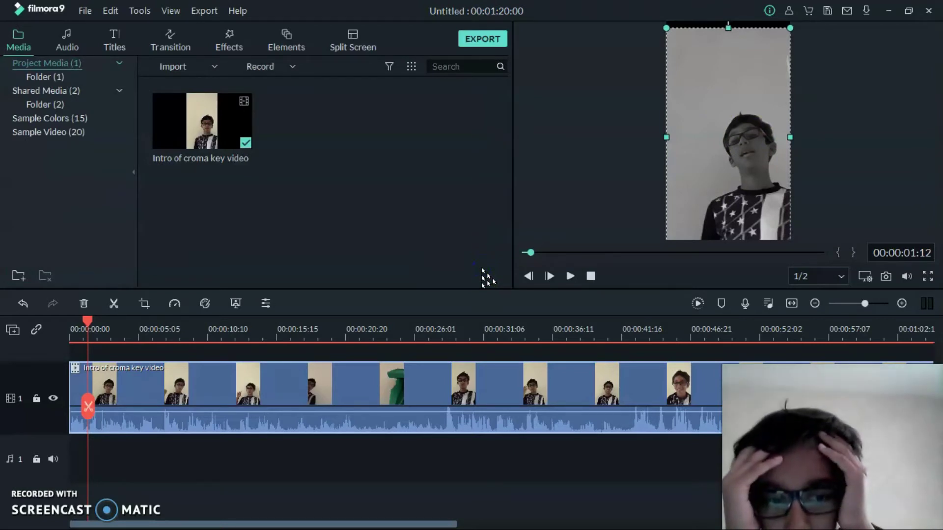
# Step: Add the checkerboard sample color at the start of video track 2 and stretch it to cover the intro clip
pyautogui.moveTo(482, 275); pyautogui.dragTo(171, 231)
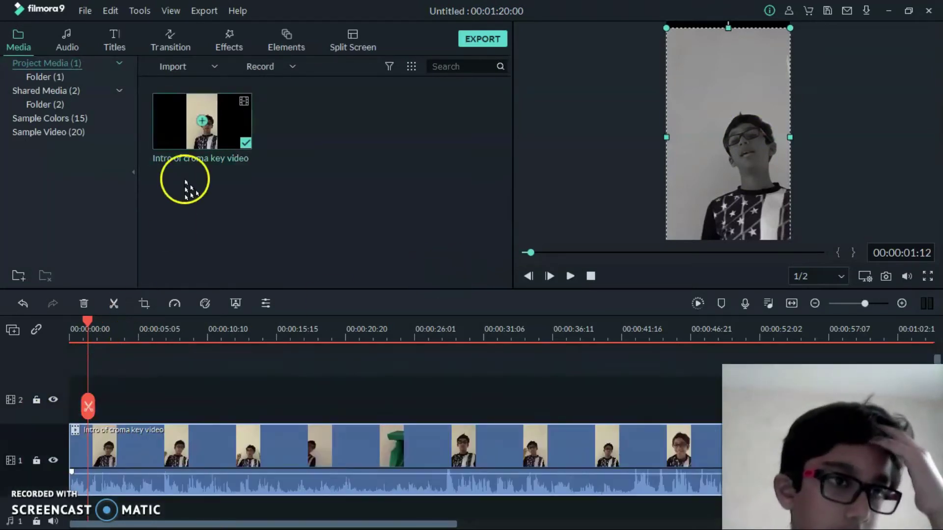
pyautogui.click(50, 118)
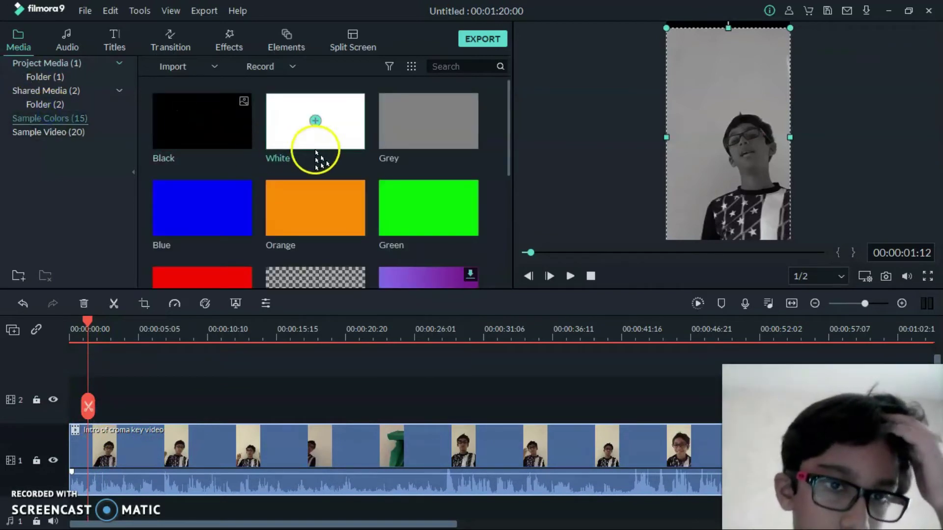
pyautogui.moveTo(322, 279); pyautogui.dragTo(73, 381)
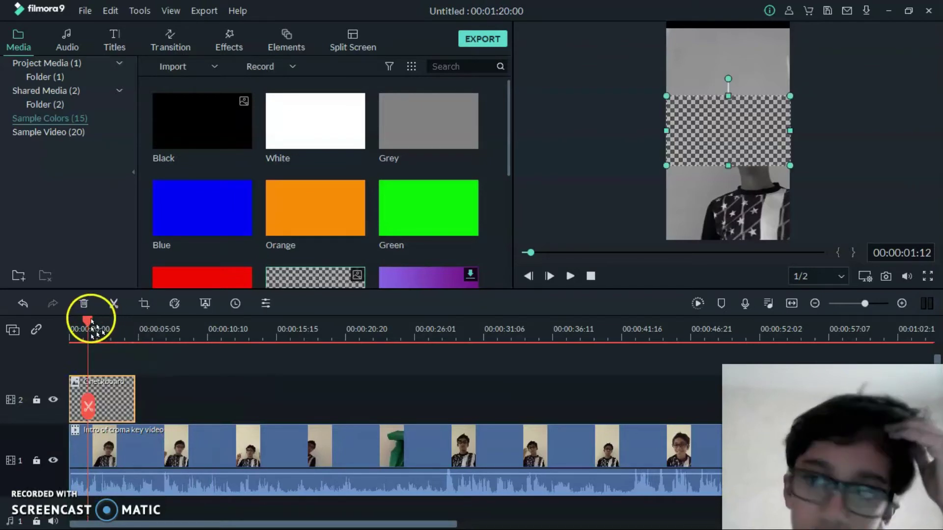
pyautogui.moveTo(87, 328); pyautogui.dragTo(70, 329)
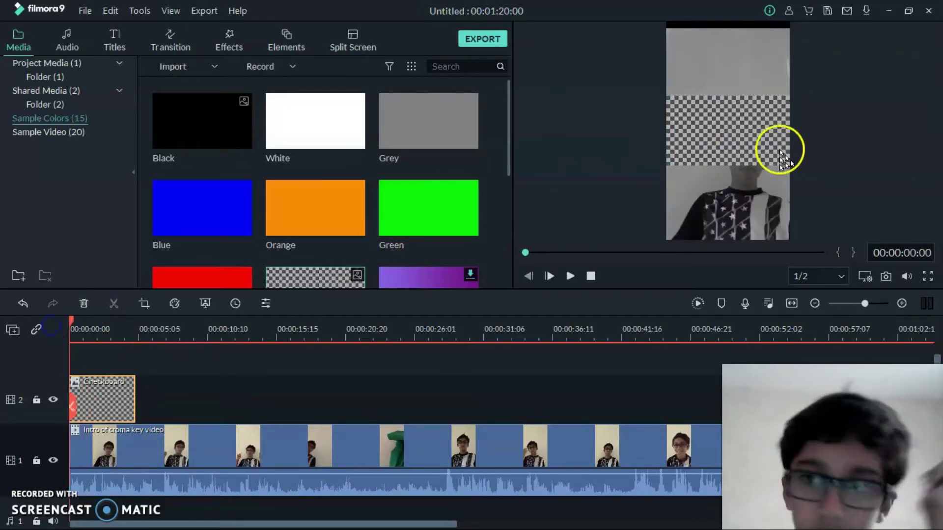
pyautogui.moveTo(758, 139); pyautogui.dragTo(718, 241)
# Step: Open the intro clip's Green Screen settings and resample the key color from the checkerboard in the preview
pyautogui.rightClick(150, 447)
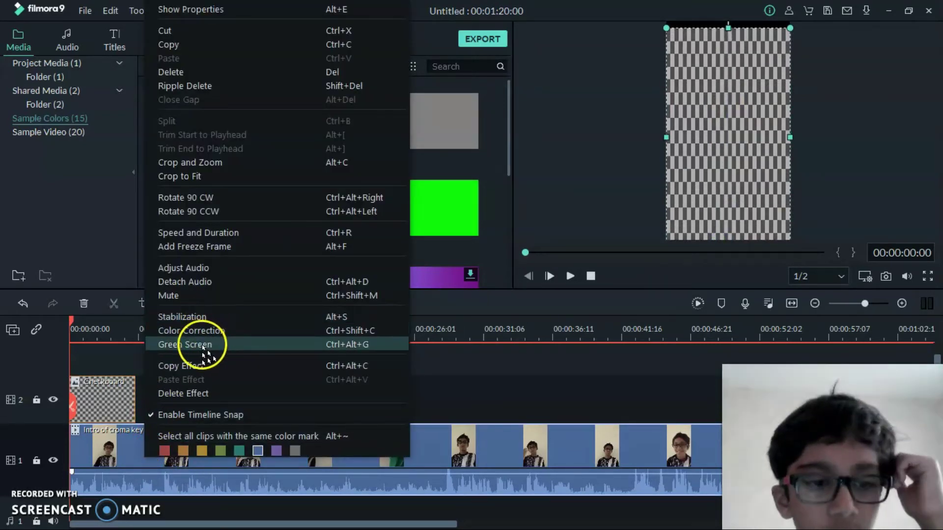
pyautogui.click(201, 345)
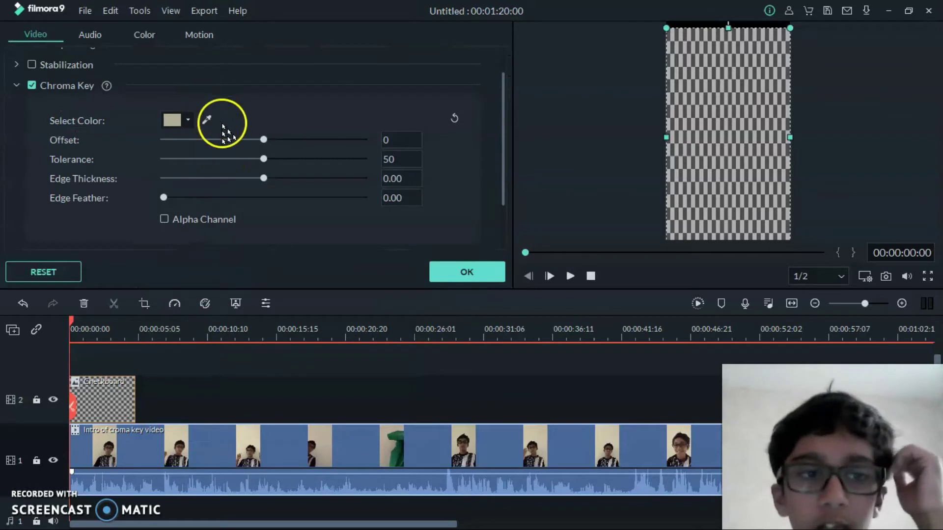
pyautogui.click(206, 120)
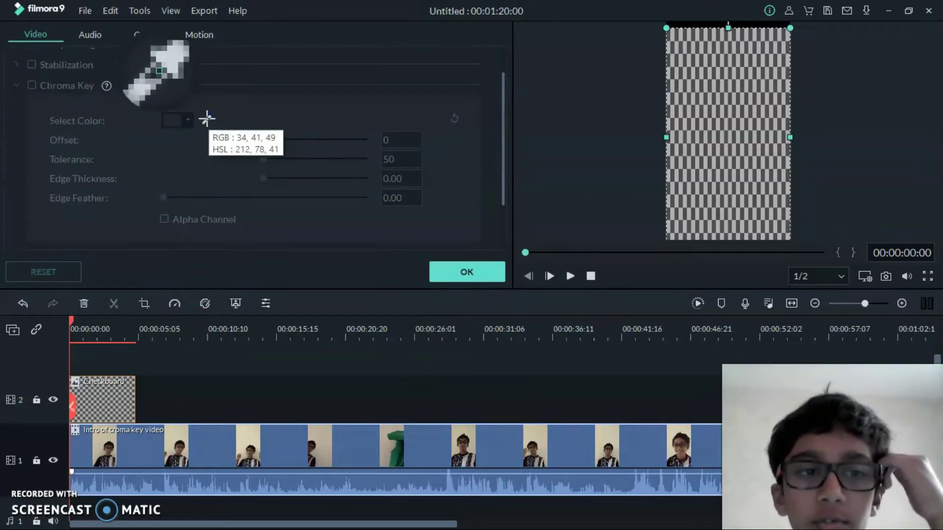
pyautogui.moveTo(658, 46); pyautogui.dragTo(757, 83)
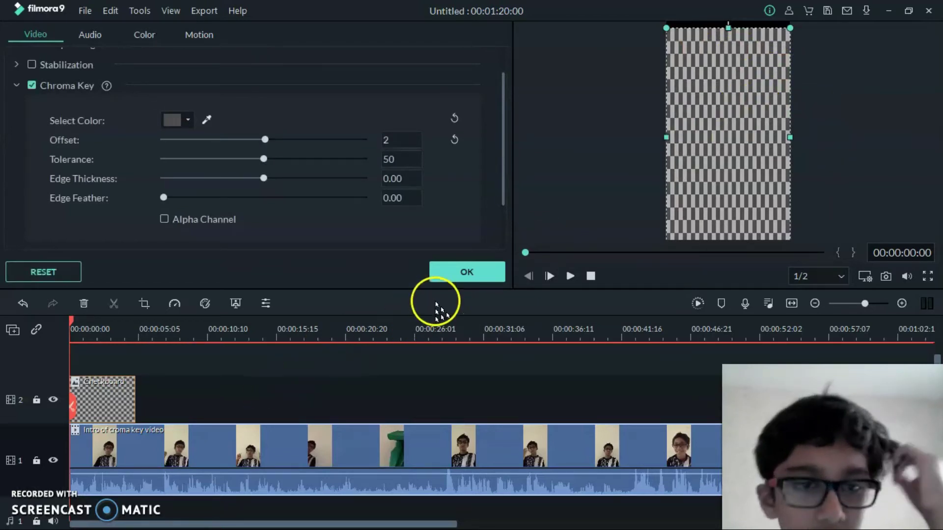
pyautogui.click(479, 271)
# Step: Swap the tracks so the intro clip sits on track 2 above the checkerboard on track 1, and play up to 00:00:01:03
pyautogui.moveTo(91, 413); pyautogui.dragTo(92, 505)
pyautogui.moveTo(157, 437); pyautogui.dragTo(96, 400)
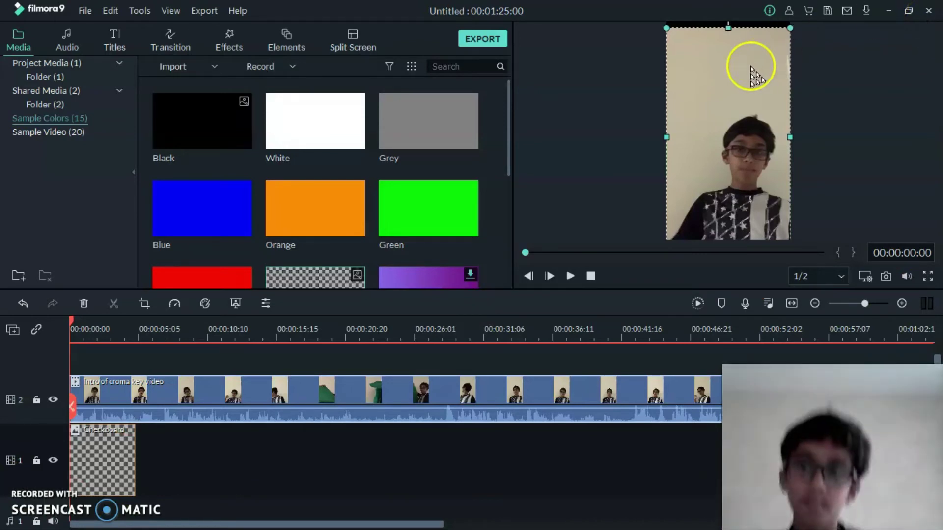
pyautogui.click(574, 276)
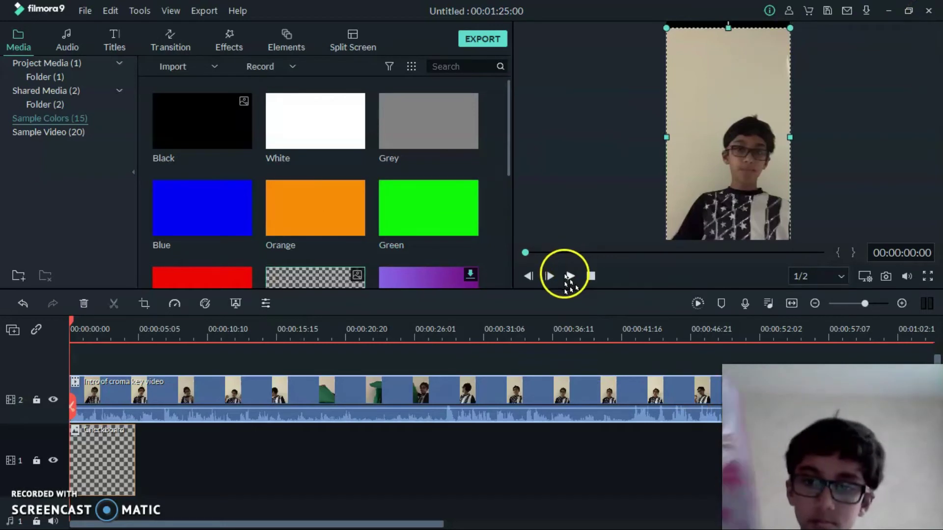
pyautogui.click(568, 276)
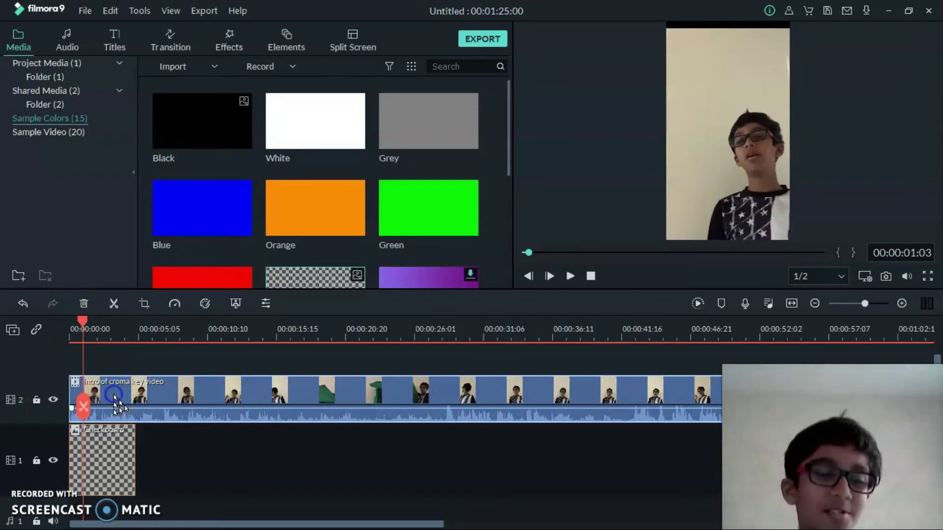
# Step: Try keying out the light part of the speaker's shirt in the intro clip
pyautogui.click(236, 304)
pyautogui.click(206, 120)
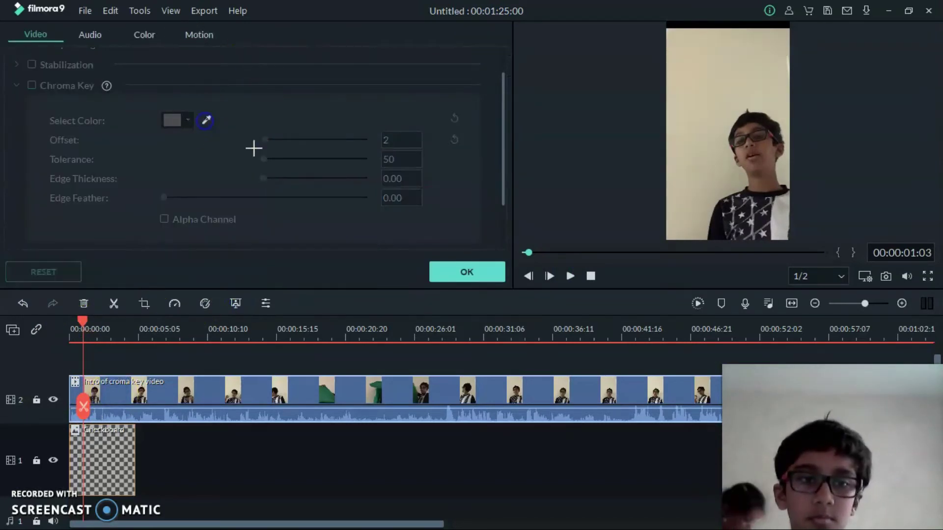
pyautogui.click(780, 222)
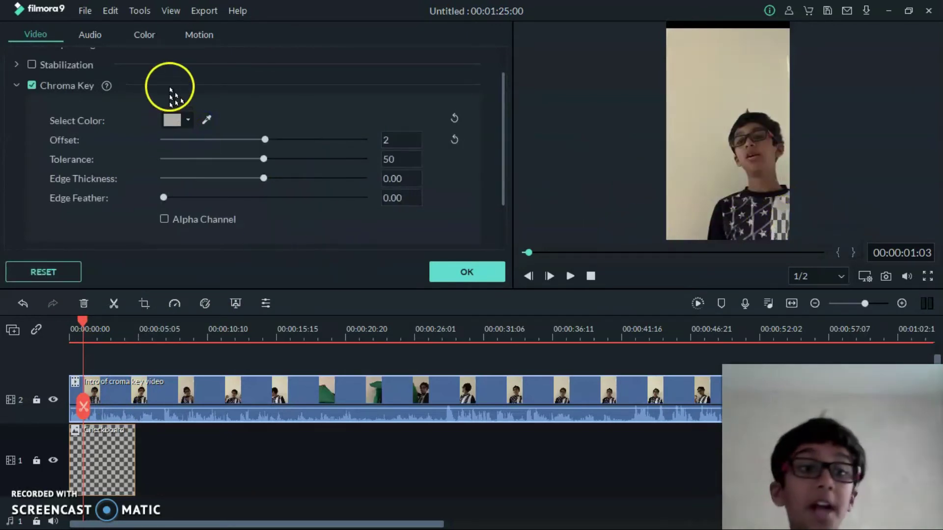
# Step: Try keying out the wall beside the speaker's head, and try the light part of the shirt again
pyautogui.click(206, 120)
pyautogui.click(711, 108)
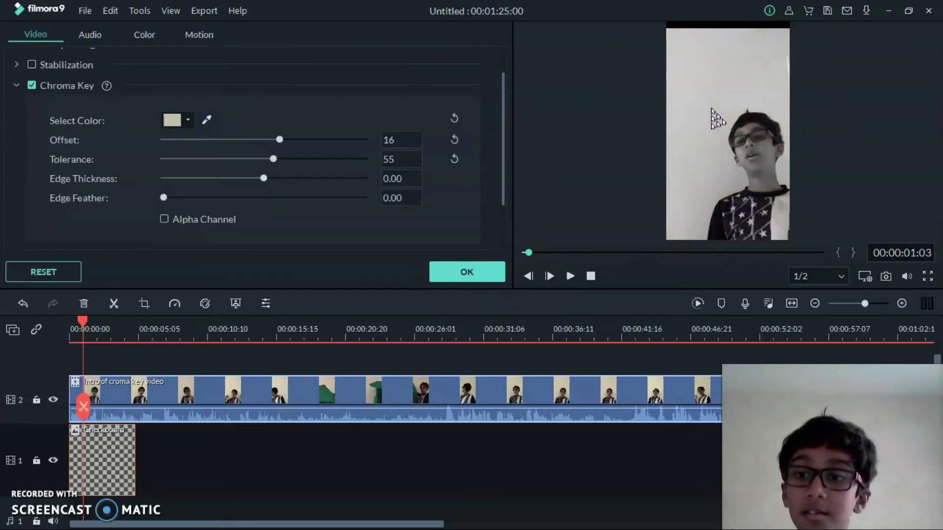
pyautogui.click(206, 119)
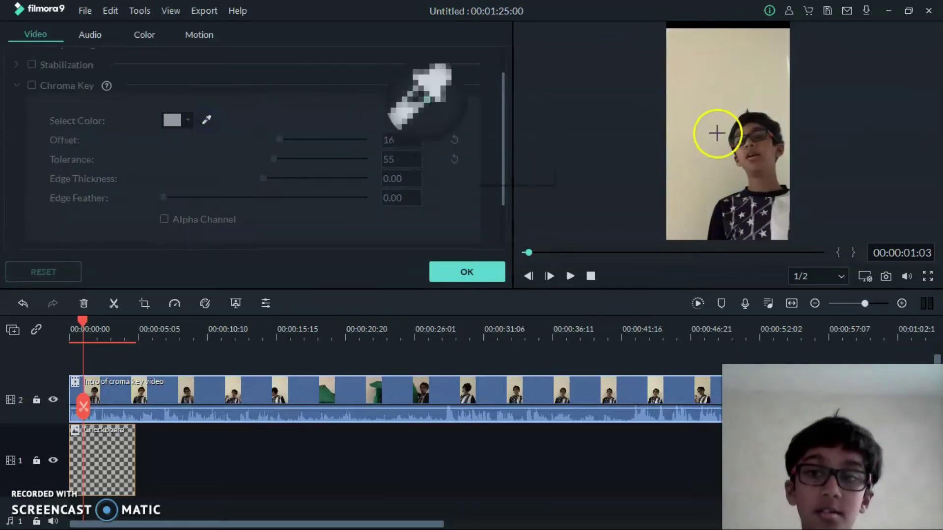
pyautogui.click(778, 221)
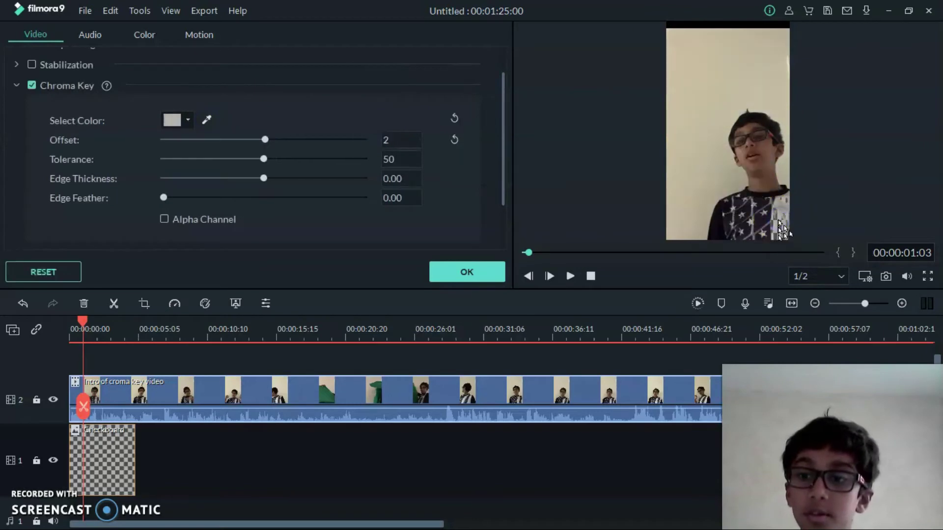
# Step: Try keying out the speaker's neck and the upper wall, and open the palette of key colors
pyautogui.click(207, 121)
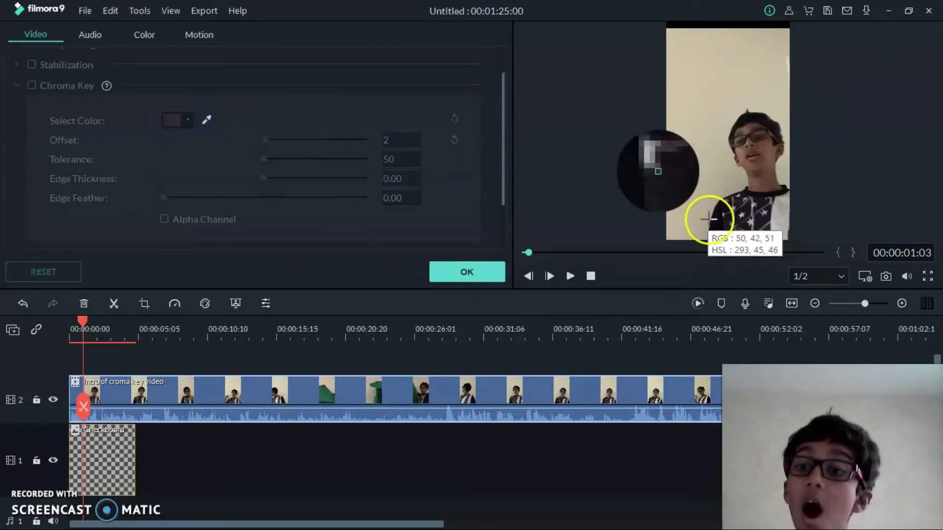
pyautogui.click(759, 168)
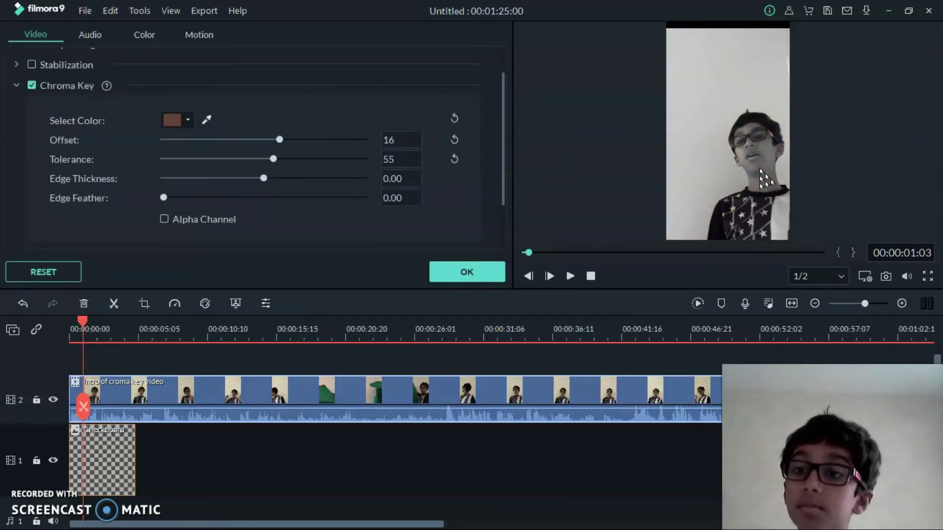
pyautogui.click(210, 118)
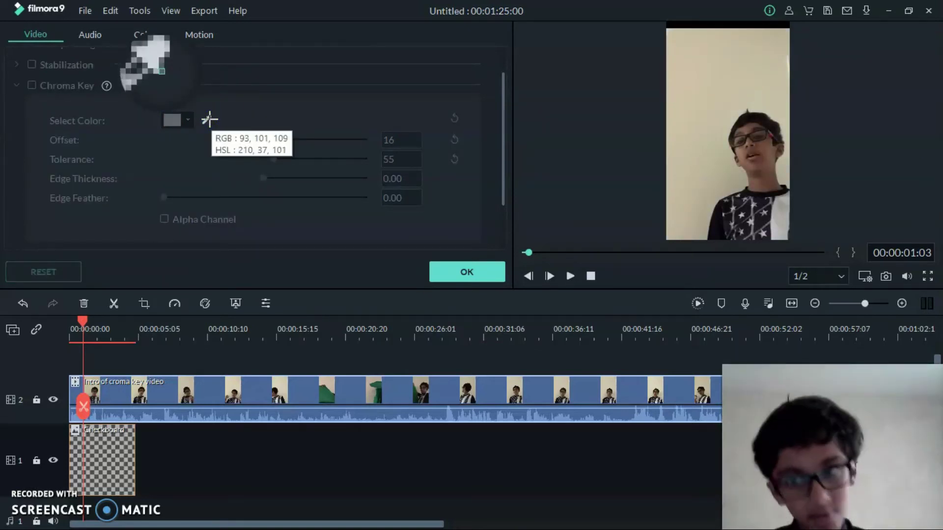
pyautogui.click(700, 75)
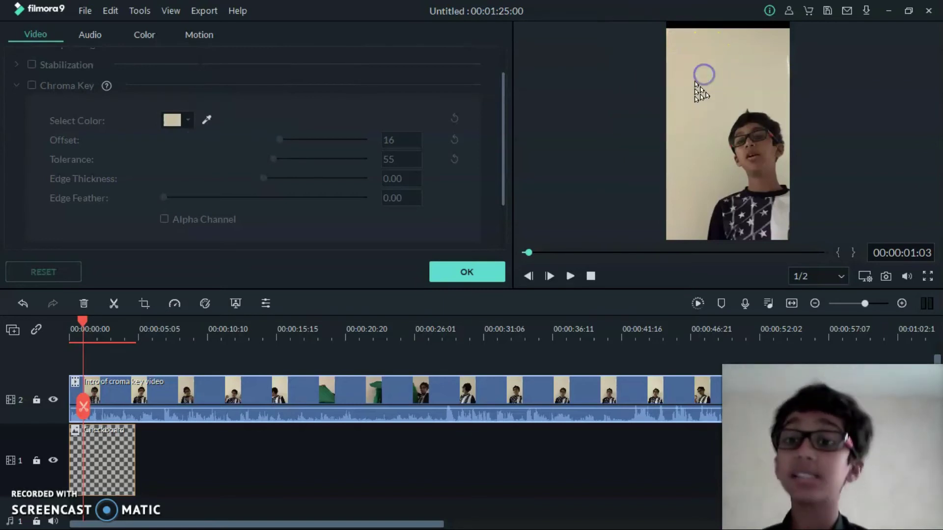
pyautogui.click(188, 126)
pyautogui.click(197, 195)
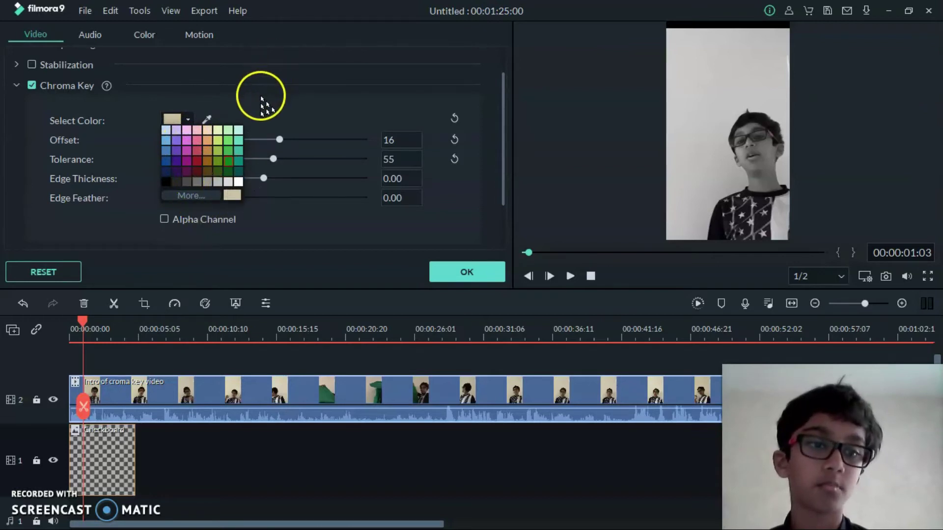
# Step: Key out the light part of the speaker's shirt, accept the settings and play the clip up to 00:00:07:18
pyautogui.click(206, 121)
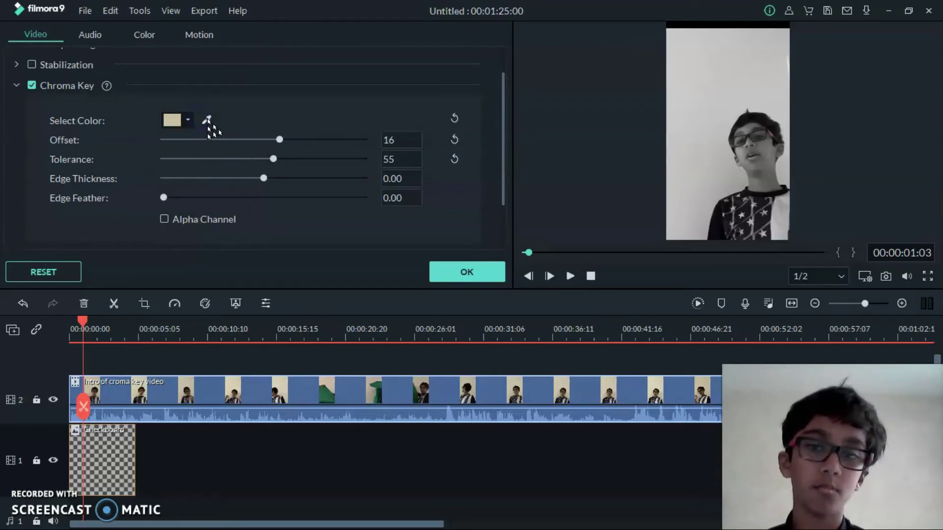
pyautogui.click(786, 223)
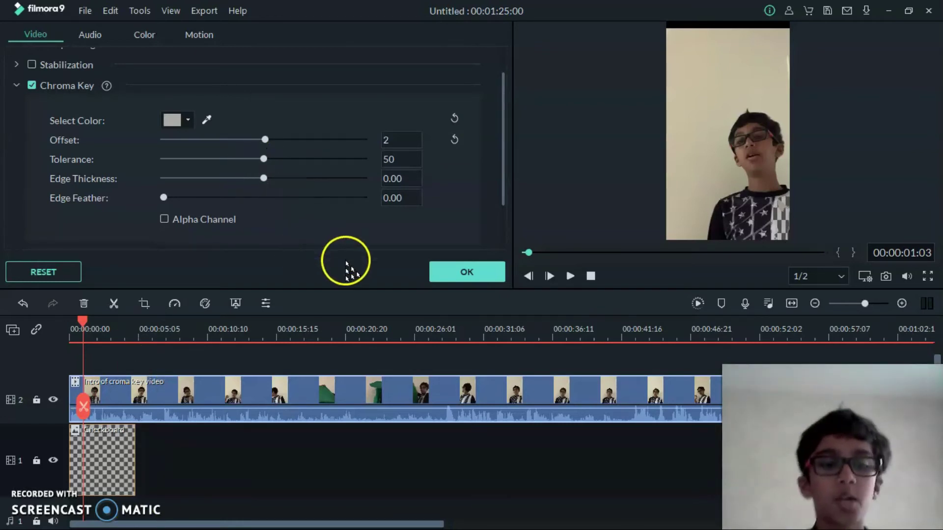
pyautogui.click(572, 276)
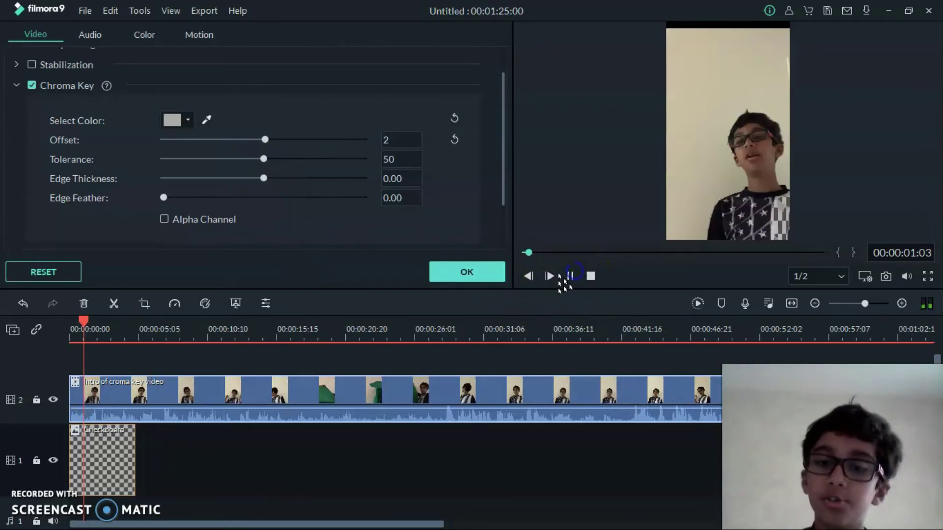
pyautogui.click(480, 273)
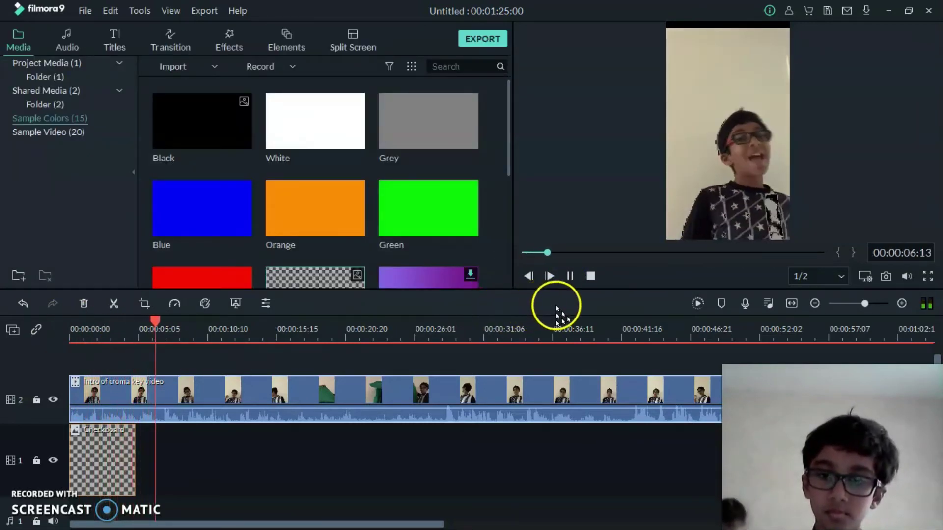
pyautogui.click(570, 276)
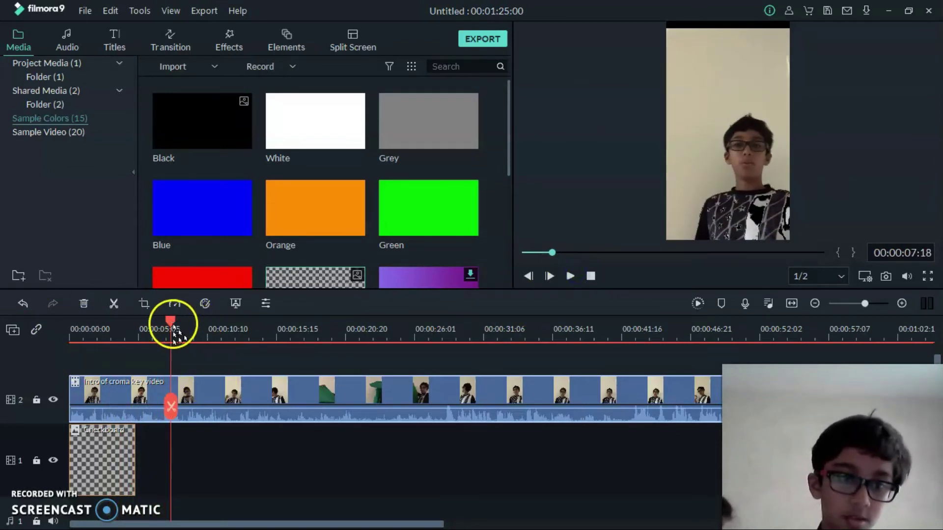
# Step: Split the intro clip at 00:00:16:03 and at 00:00:25:13 to isolate the section with the green cloth
pyautogui.moveTo(175, 335); pyautogui.dragTo(310, 336)
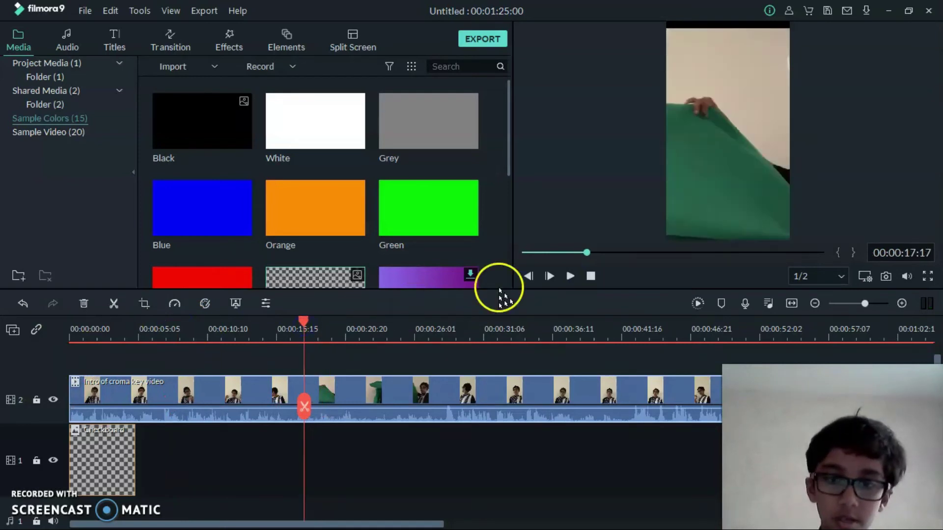
pyautogui.moveTo(303, 334); pyautogui.dragTo(285, 328)
pyautogui.click(113, 303)
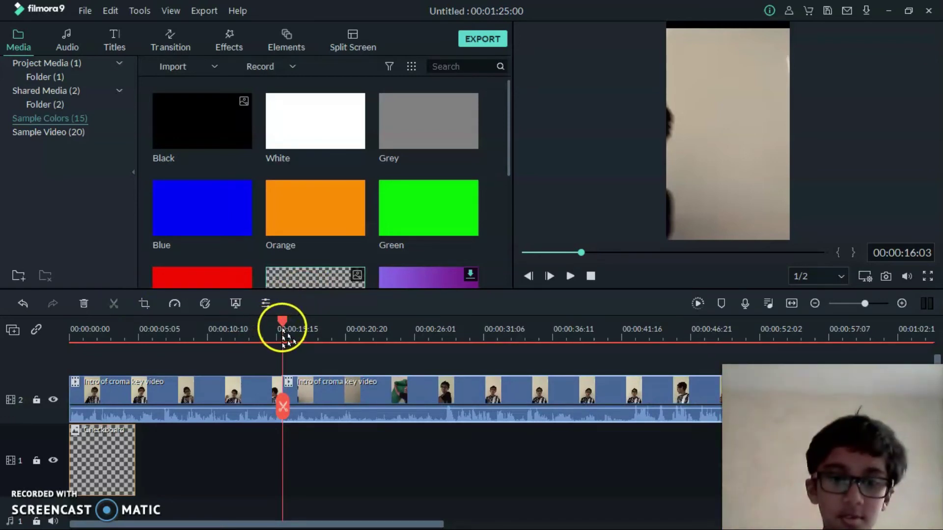
pyautogui.moveTo(283, 319); pyautogui.dragTo(409, 341)
pyautogui.click(394, 313)
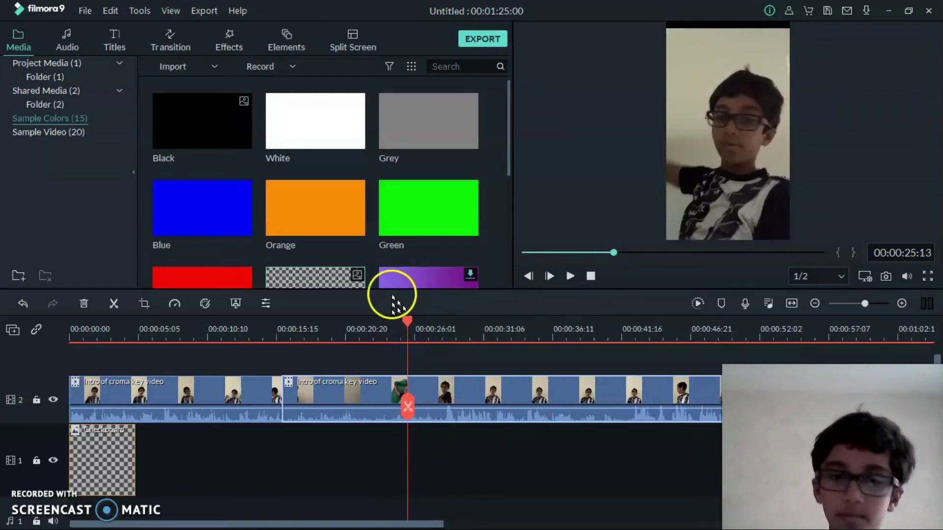
pyautogui.click(114, 303)
# Step: Add the Blue sample color to track 1 beneath the middle intro segment and stretch it to that segment's length
pyautogui.click(334, 411)
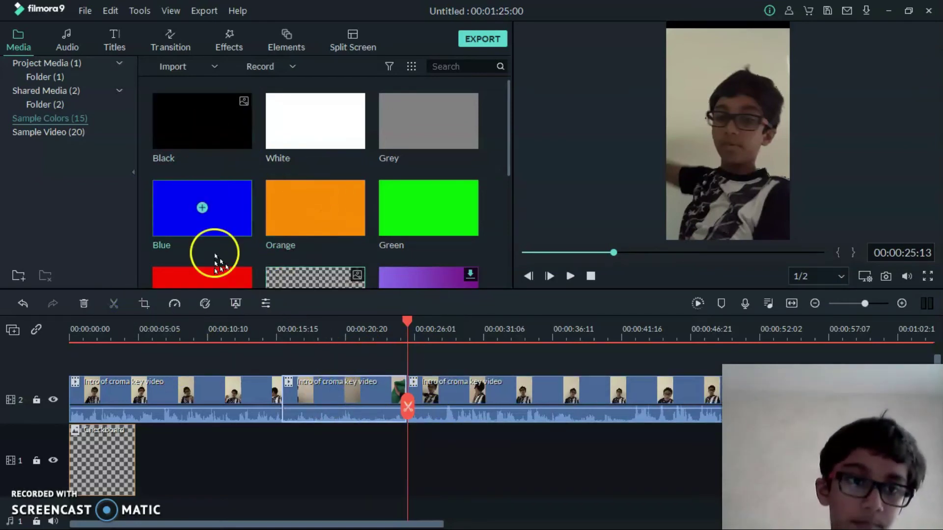
pyautogui.moveTo(212, 223); pyautogui.dragTo(277, 446)
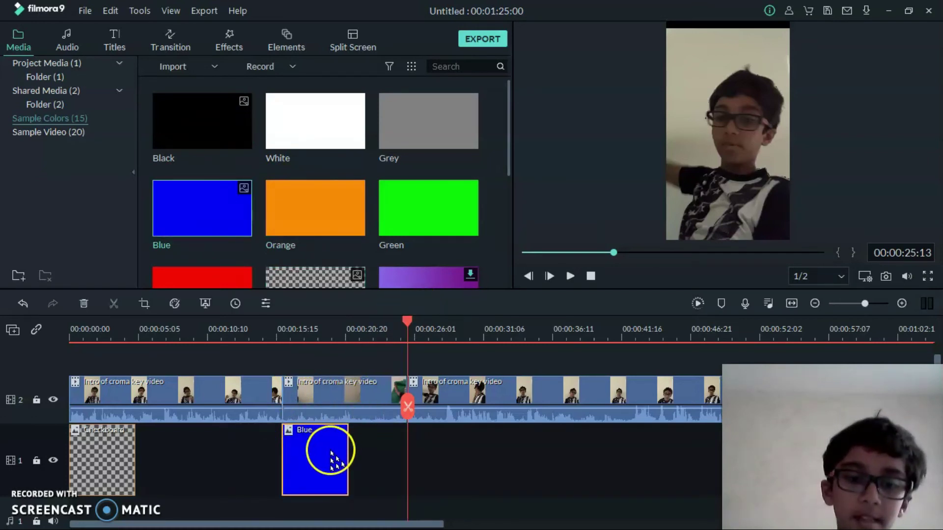
pyautogui.moveTo(348, 460); pyautogui.dragTo(406, 461)
# Step: Key out the green cloth in the middle intro segment, sampling its color from the frame at 00:00:17:08
pyautogui.moveTo(410, 325); pyautogui.dragTo(300, 355)
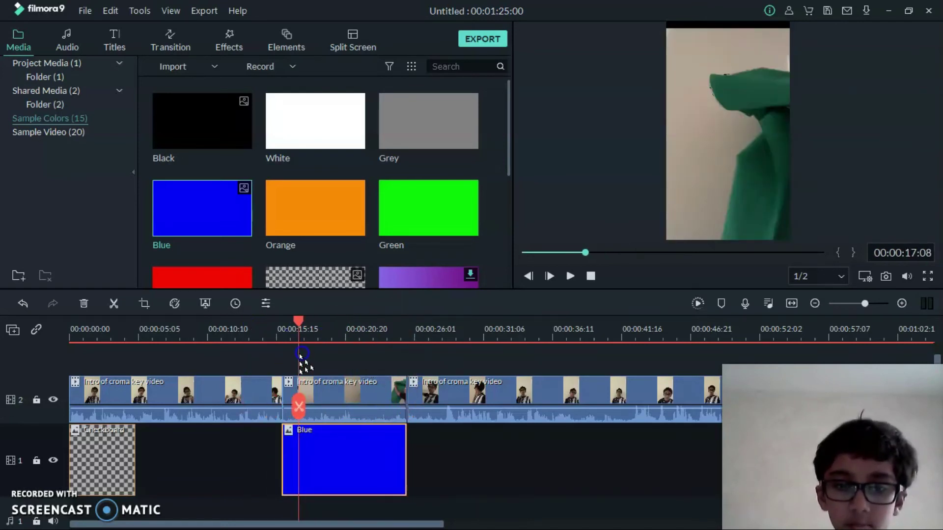
pyautogui.rightClick(326, 398)
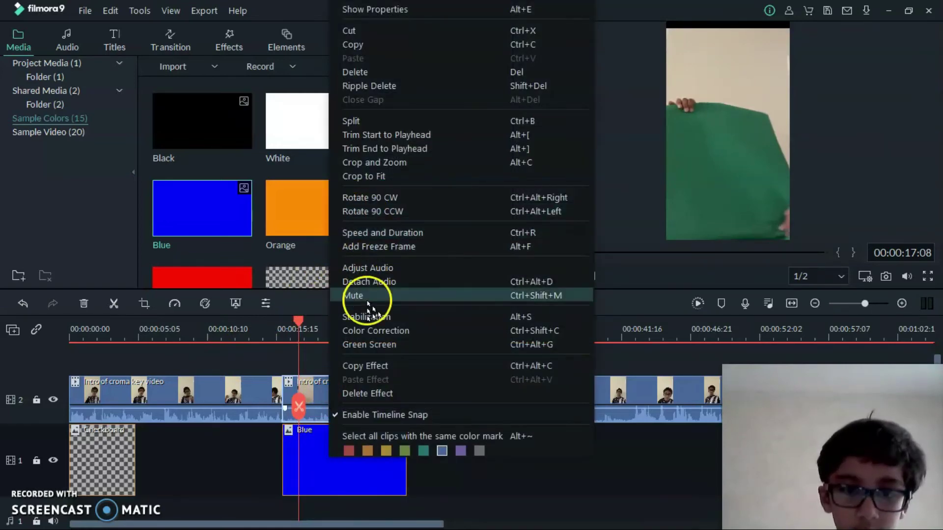
pyautogui.click(399, 348)
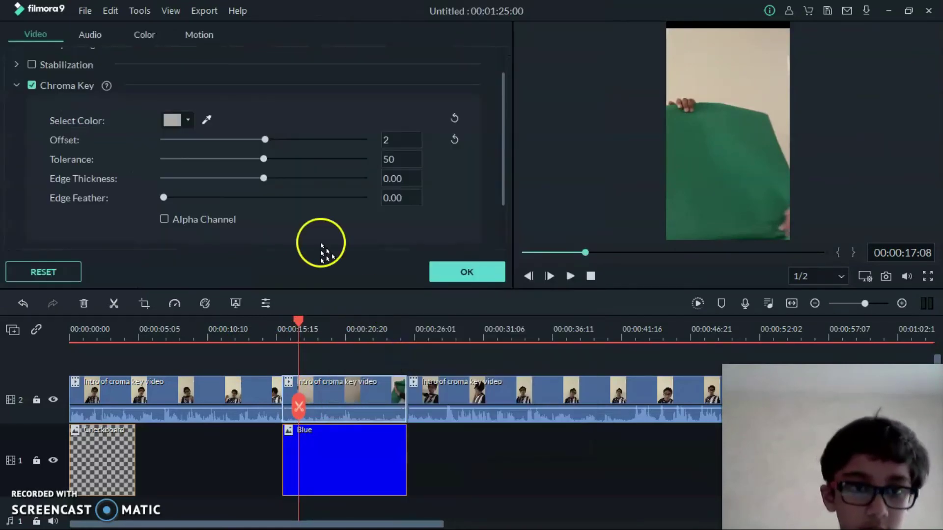
pyautogui.click(207, 119)
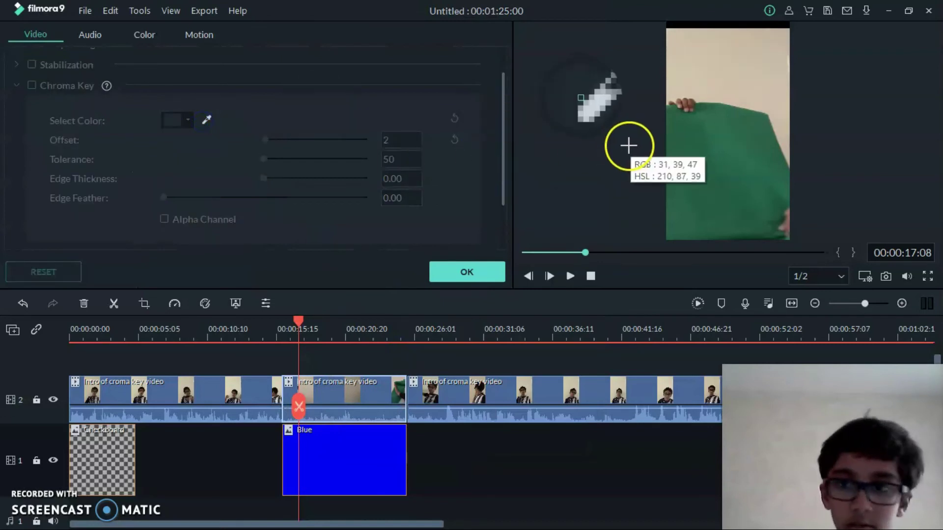
pyautogui.click(716, 185)
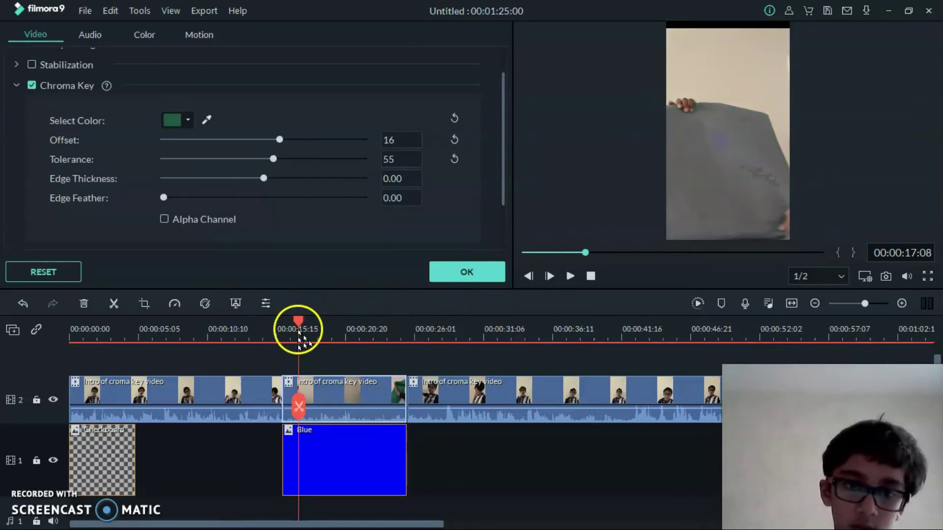
# Step: Play the keyed green cloth section from 00:00:13:06 to 00:00:20:23
pyautogui.moveTo(300, 320); pyautogui.dragTo(244, 320)
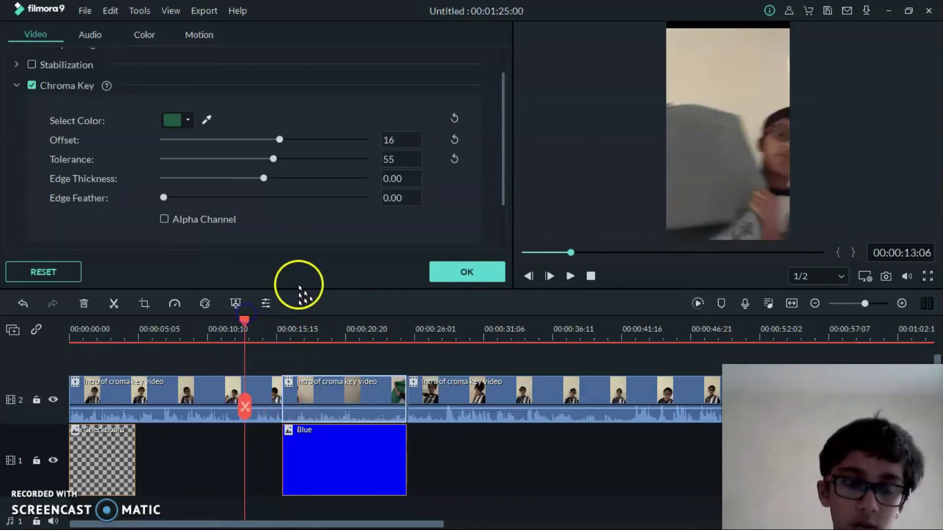
pyautogui.click(569, 276)
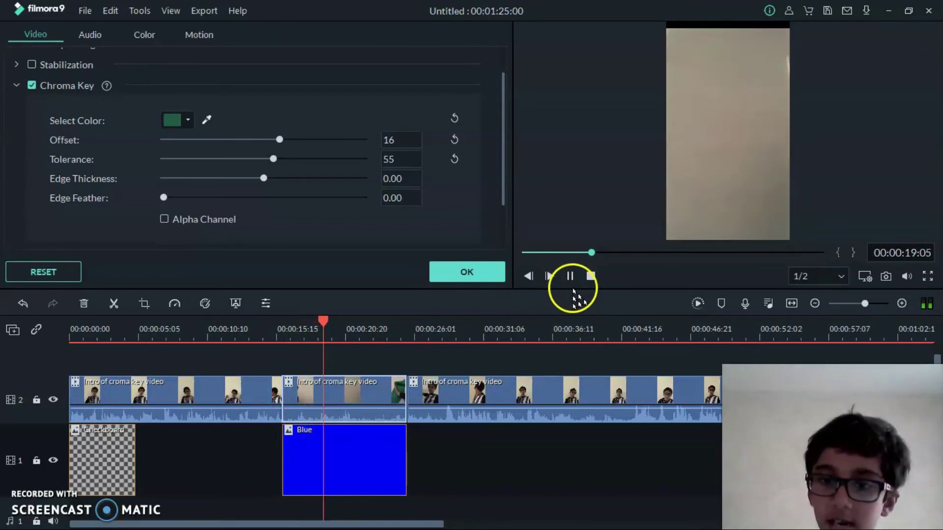
pyautogui.click(569, 278)
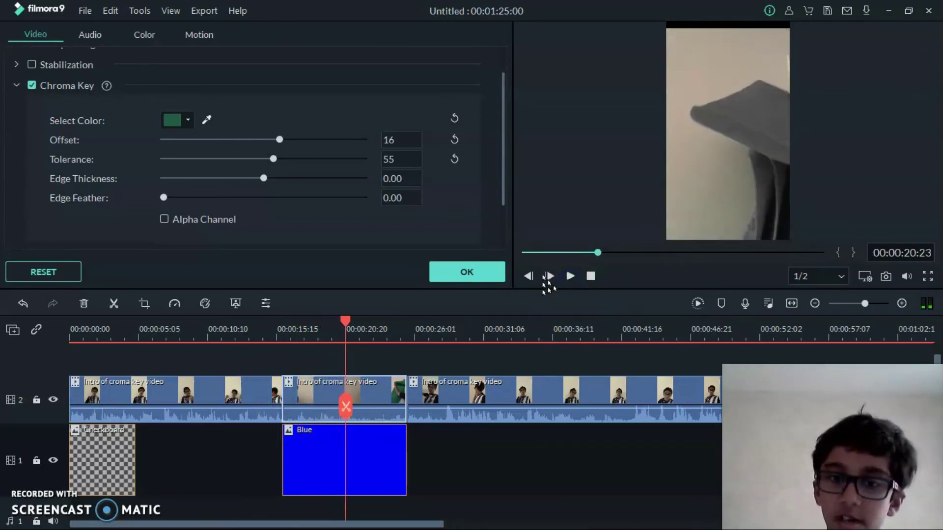
# Step: Enable Drop Shadow on the middle intro segment, with a lower-right shadow direction and a pink shadow color
pyautogui.scroll(-2, 344, 207)
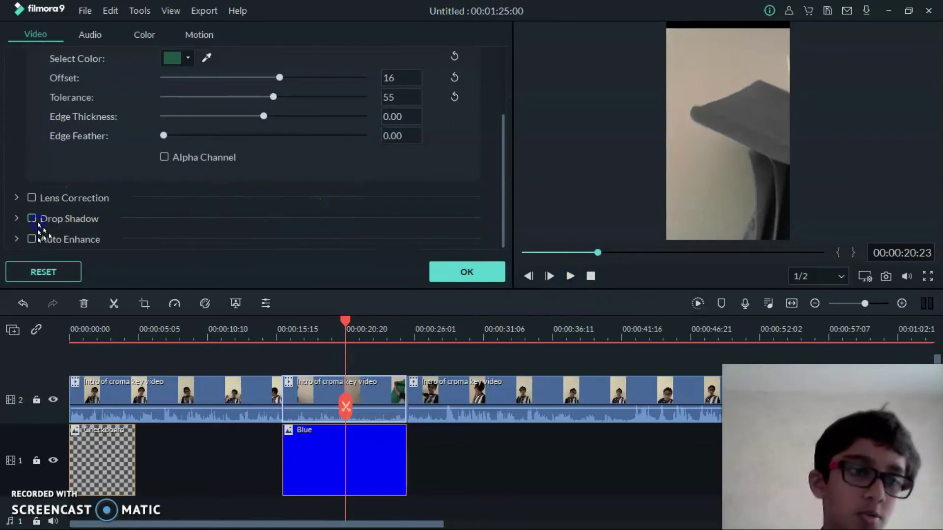
pyautogui.scroll(-3, 79, 216)
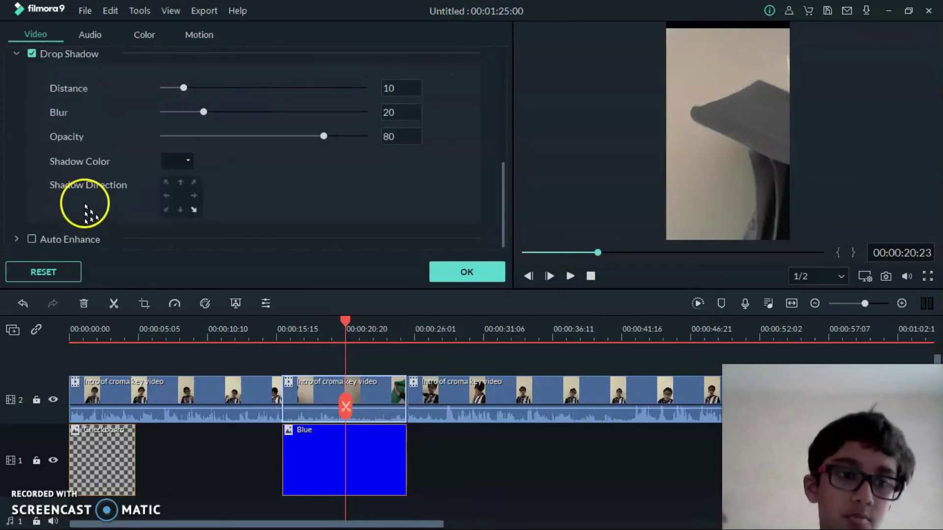
pyautogui.click(194, 211)
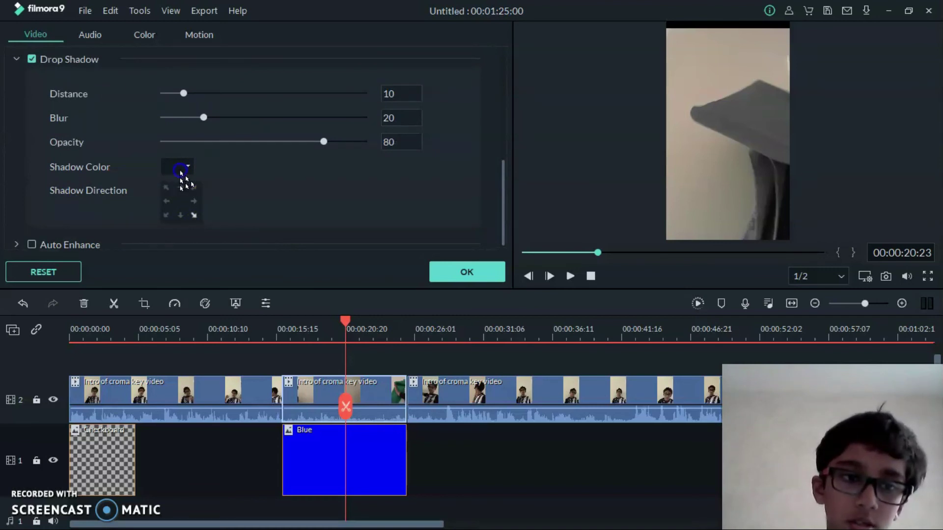
pyautogui.click(180, 169)
pyautogui.click(177, 179)
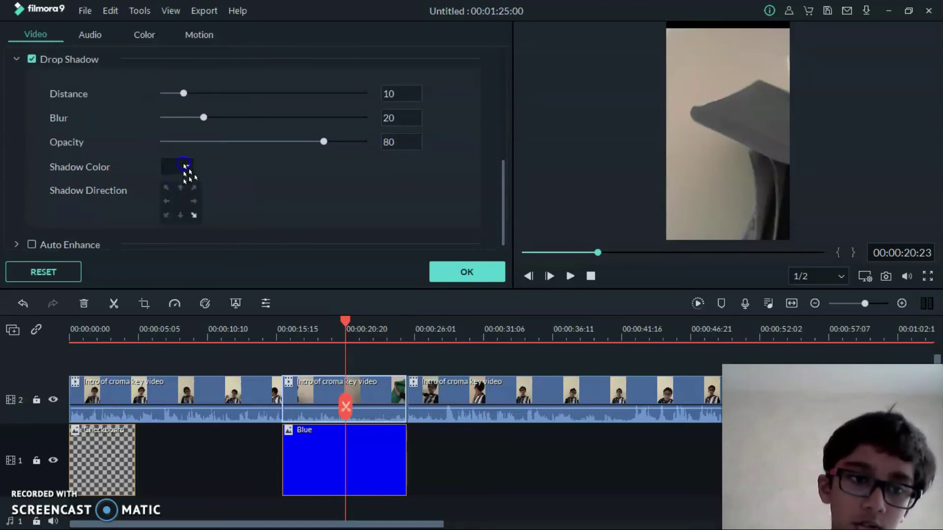
pyautogui.click(185, 165)
pyautogui.click(204, 178)
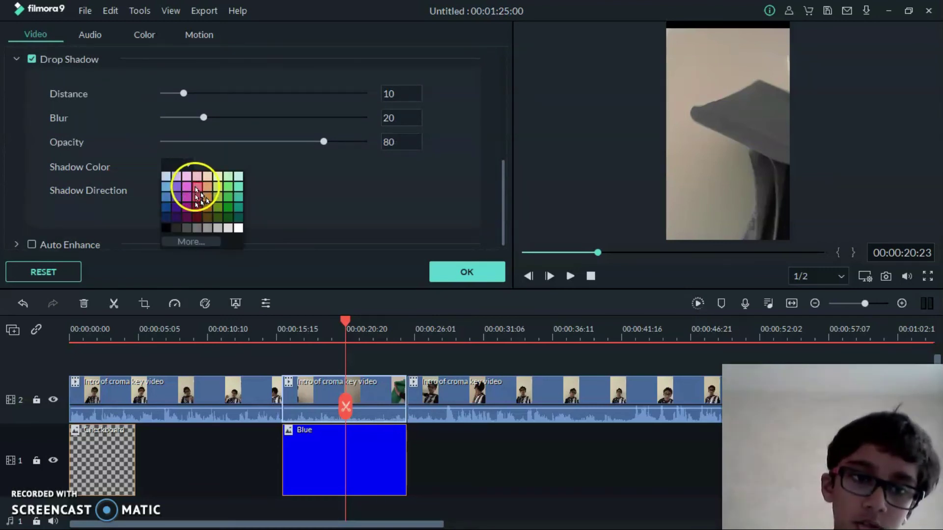
pyautogui.click(197, 188)
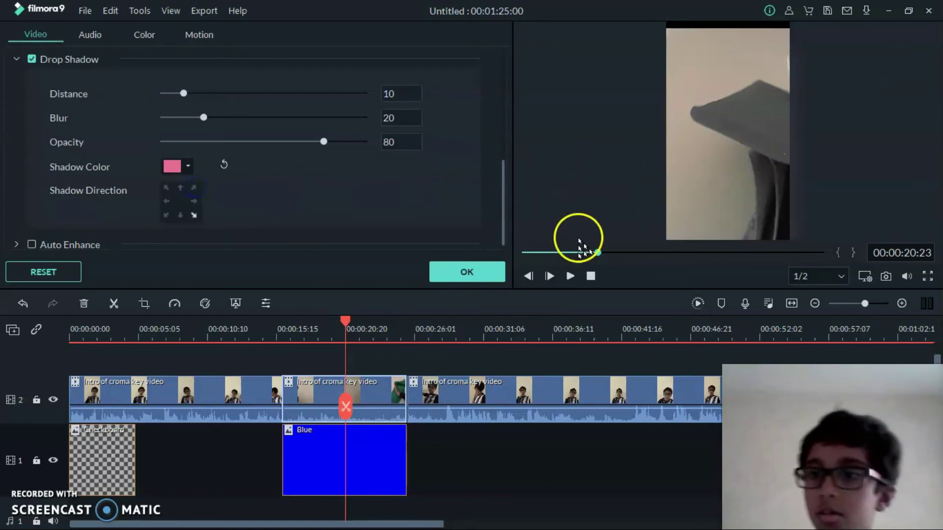
# Step: Accept the middle segment's effect settings and play it up to 00:00:25:02
pyautogui.click(569, 275)
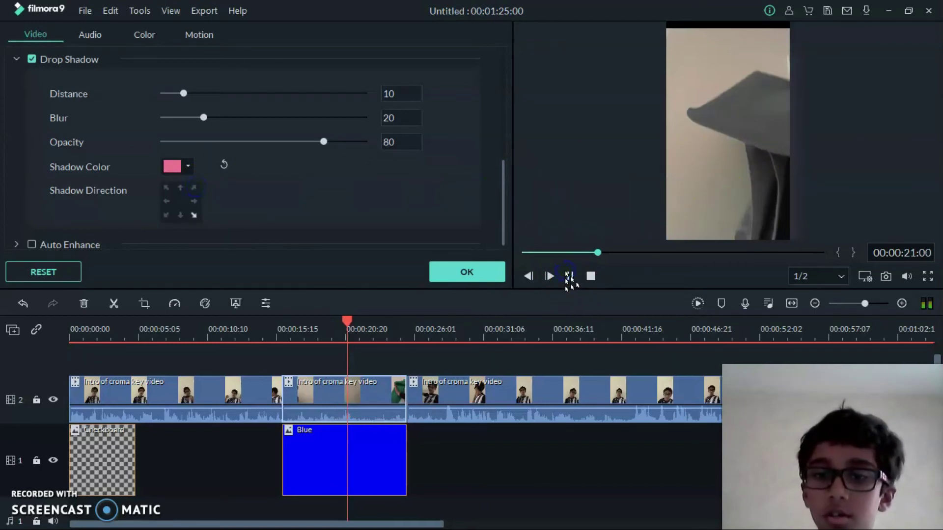
pyautogui.click(479, 271)
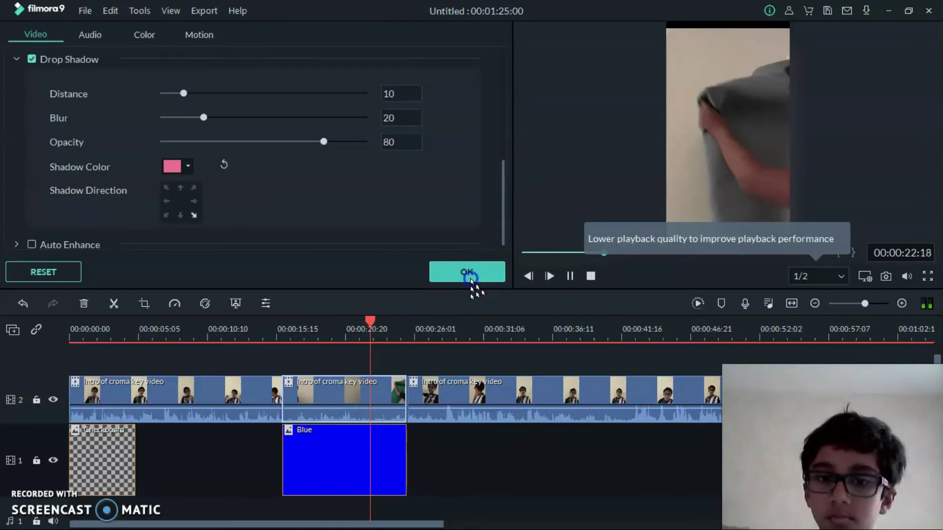
pyautogui.click(568, 276)
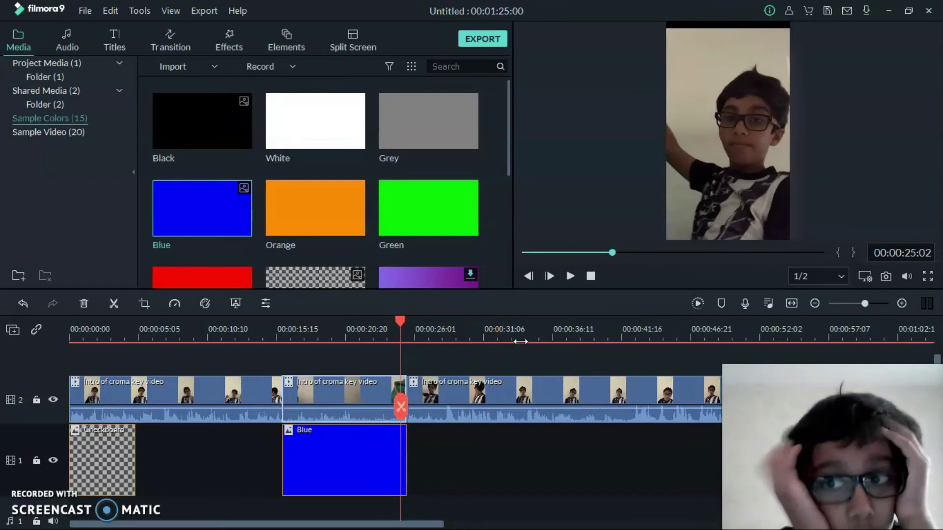
pyautogui.click(548, 336)
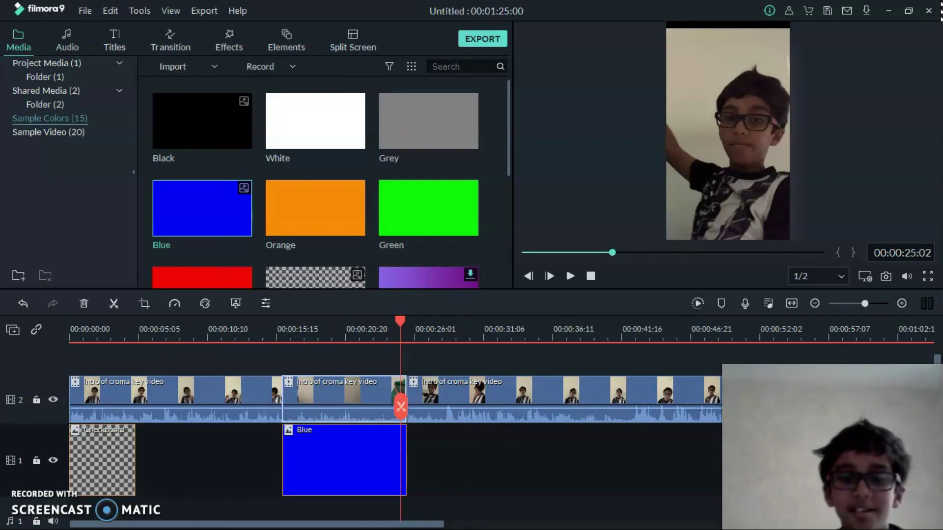
# Step: Preview the Blue sample color up to 00:00:03:10 and browse the gradient sample colors to Gradient 3
pyautogui.scroll(1, 114, 344)
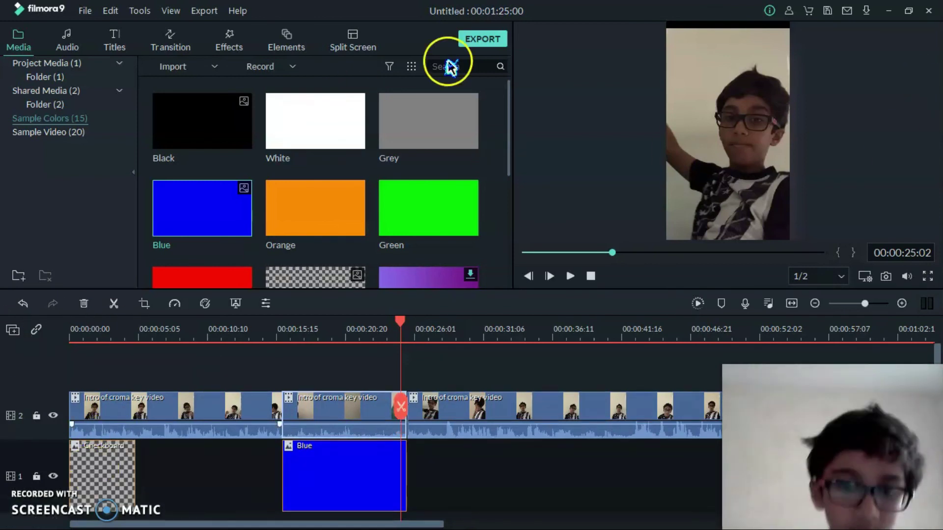
pyautogui.click(247, 186)
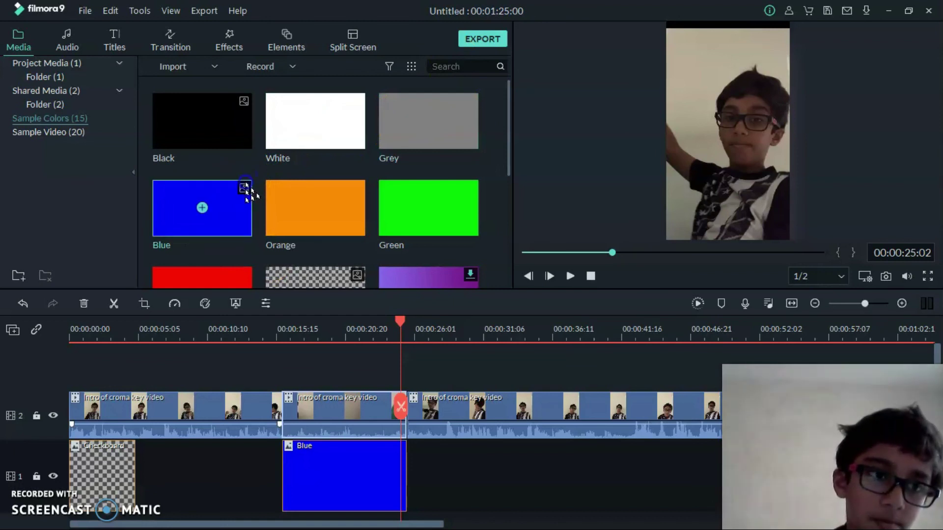
pyautogui.doubleClick(226, 206)
pyautogui.click(569, 276)
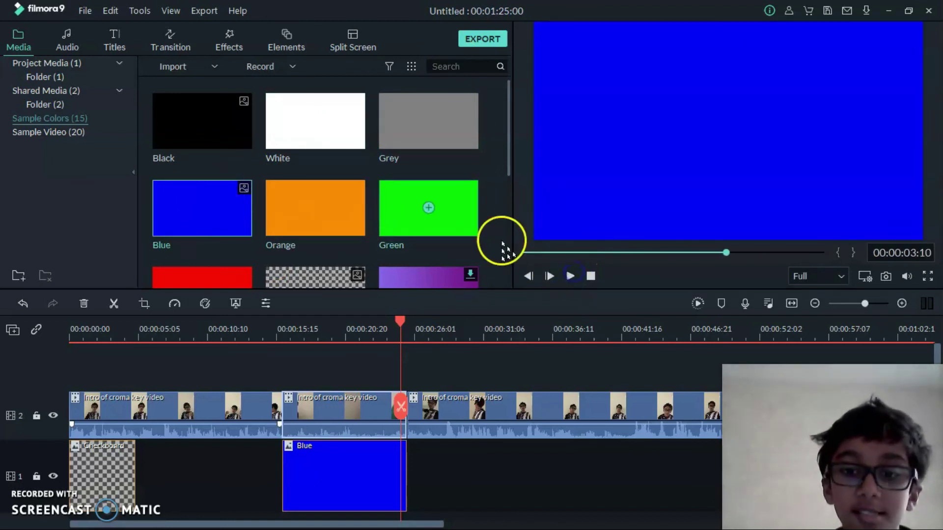
pyautogui.scroll(-5, 280, 157)
pyautogui.click(296, 181)
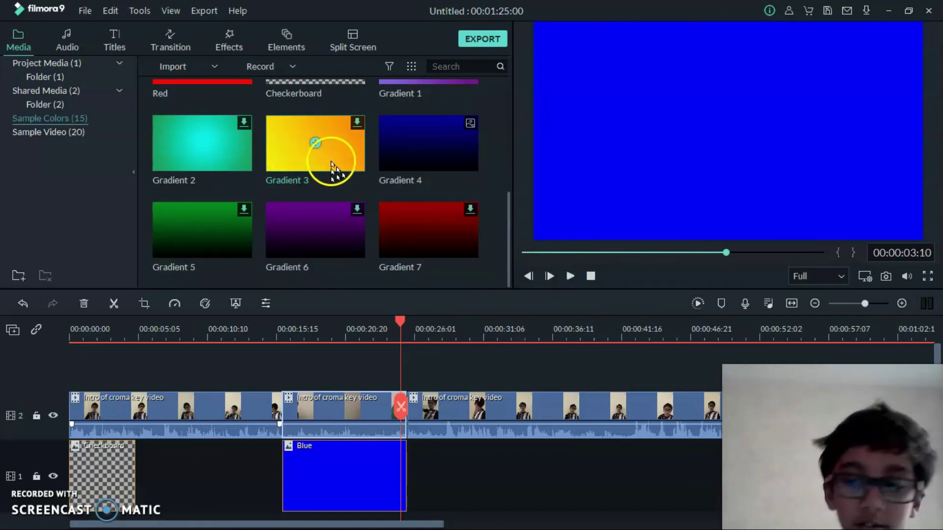